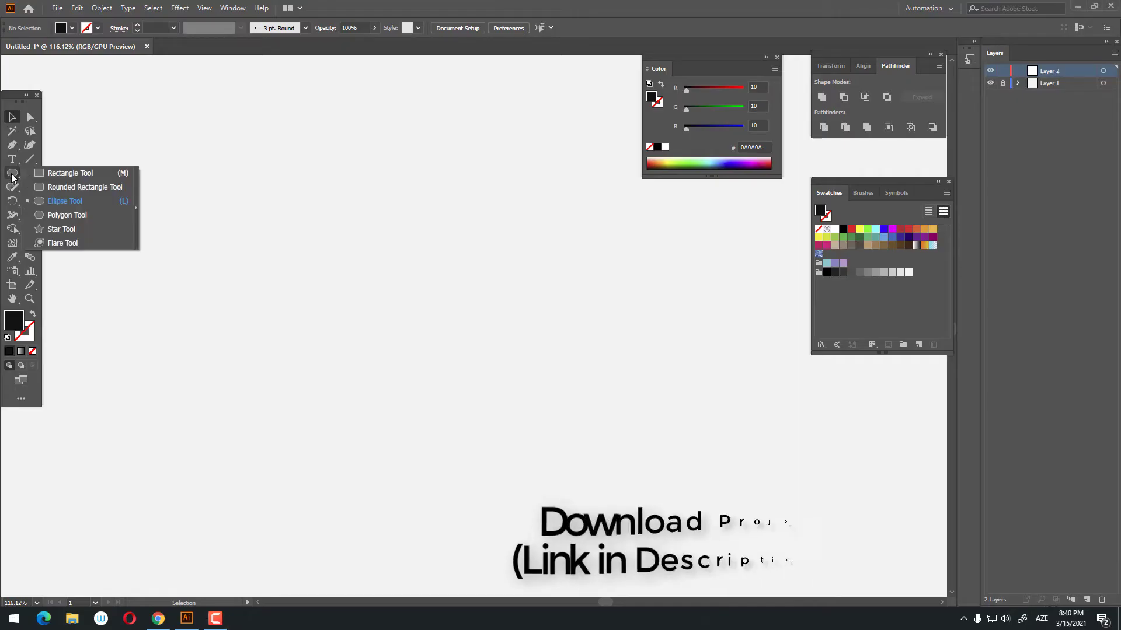
Draw a rectangle near the page centre, fill it red, then recolour the fill magenta-purple #B23B7F.
{"action": "left_click", "coordinate": [57, 176]}
{"action": "left_click_drag", "start_coordinate": [366, 239], "coordinate": [598, 435]}
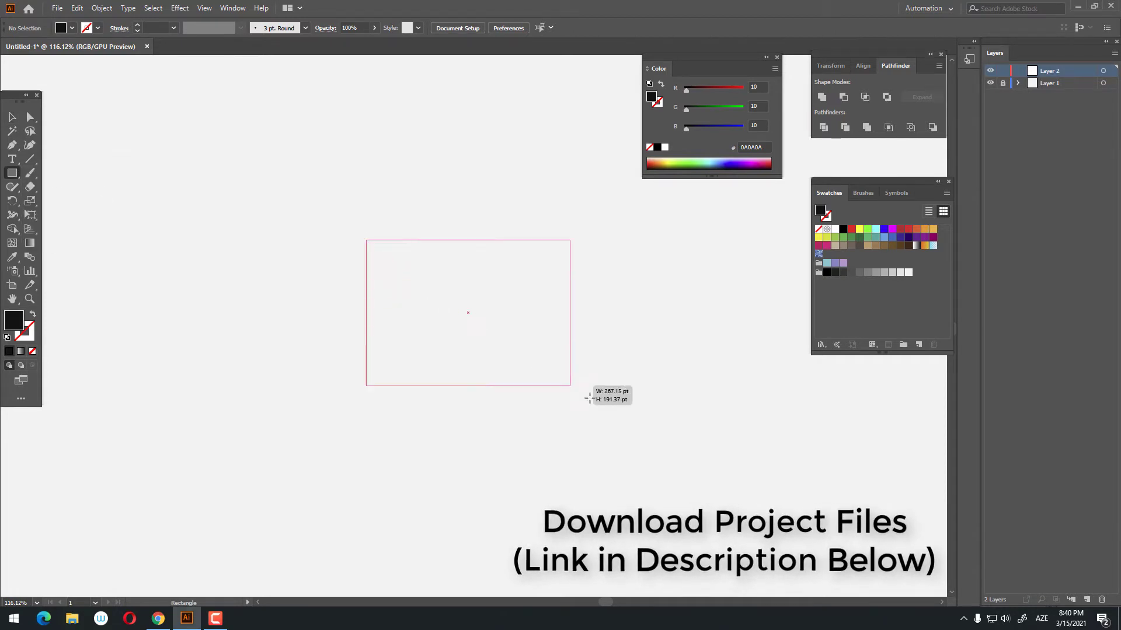
{"action": "left_click", "coordinate": [908, 229]}
{"action": "double_click", "coordinate": [19, 326]}
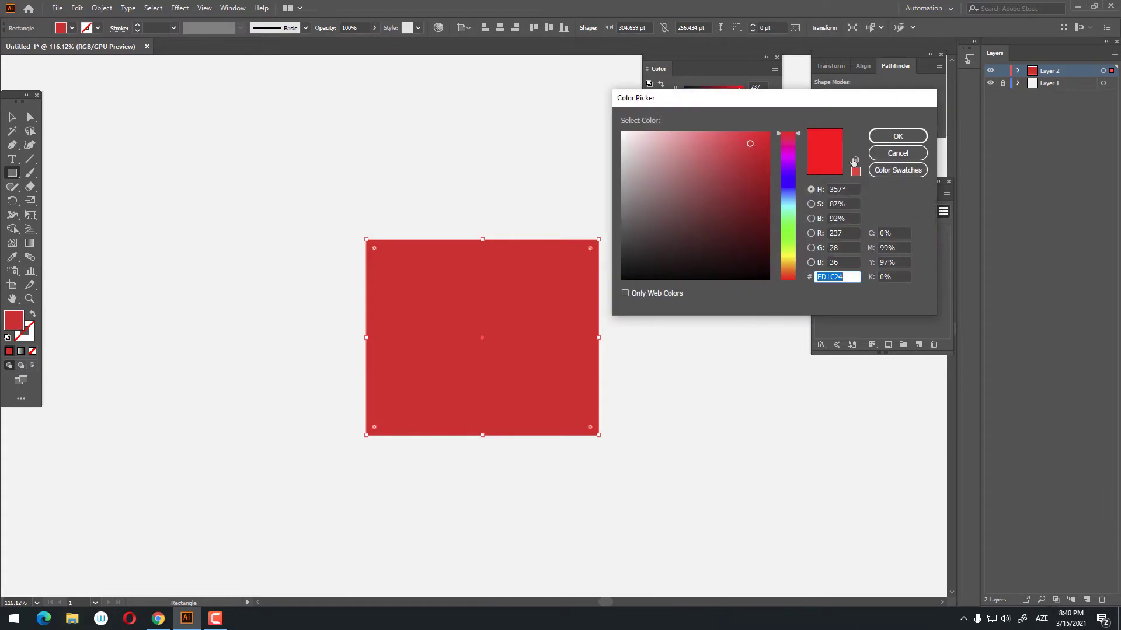
{"action": "left_click", "coordinate": [786, 146]}
{"action": "left_click", "coordinate": [720, 168]}
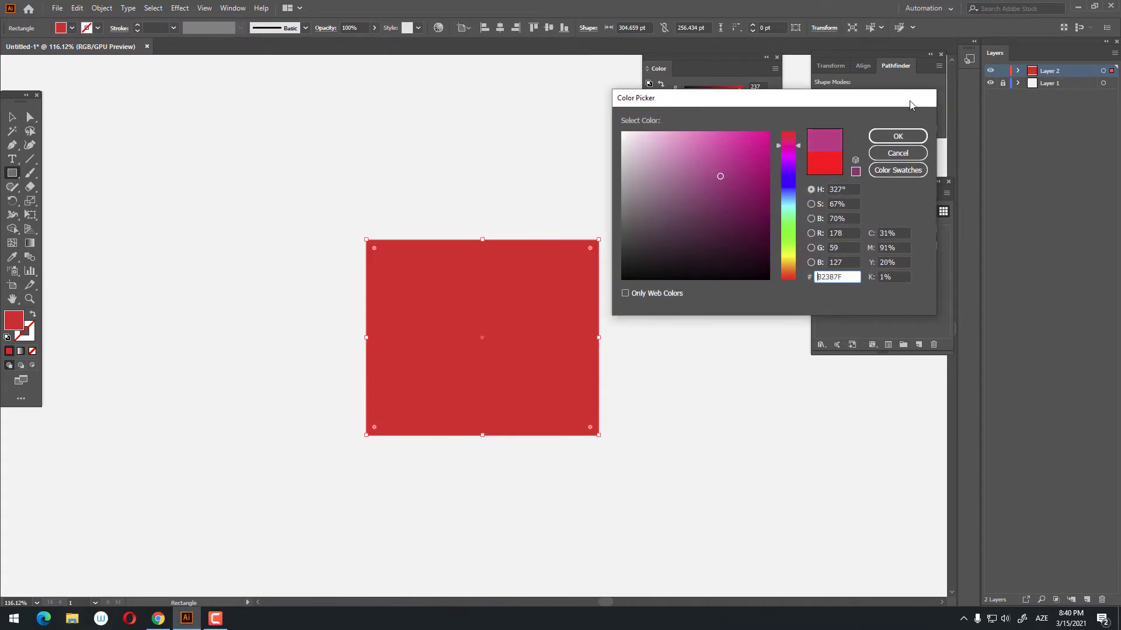
{"action": "left_click", "coordinate": [897, 136]}
{"action": "left_click", "coordinate": [14, 129]}
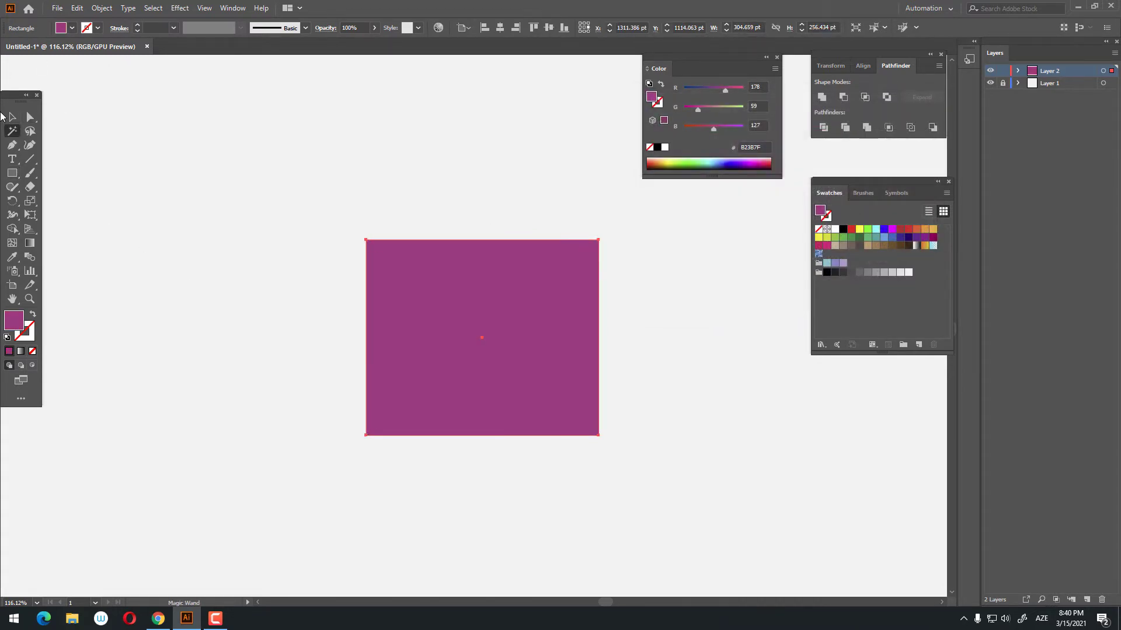
Perspective-distort the rectangle's top corners inward into a trapezoid and lower its top edge.
{"action": "left_click", "coordinate": [12, 117]}
{"action": "scroll", "coordinate": [482, 337], "scroll_direction": "right", "scroll_amount": 5}
{"action": "scroll", "coordinate": [428, 365], "scroll_direction": "down", "scroll_amount": 4}
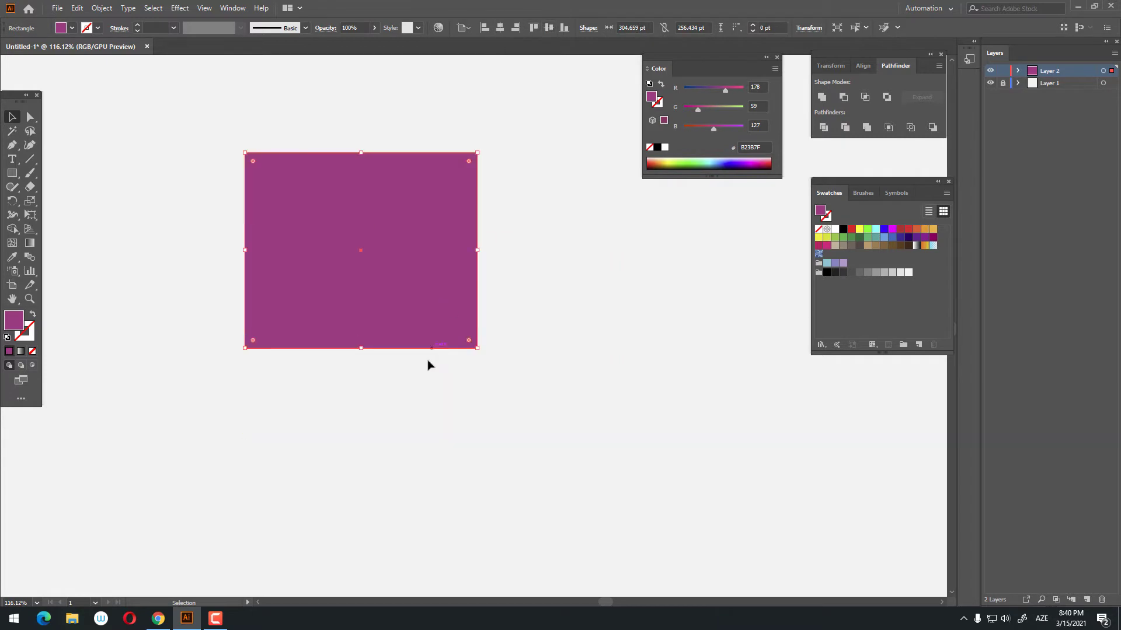
{"action": "scroll", "coordinate": [383, 267], "scroll_direction": "up", "scroll_amount": 1}
{"action": "key", "text": "z"}
{"action": "scroll", "coordinate": [382, 268], "scroll_direction": "up", "scroll_amount": 1}
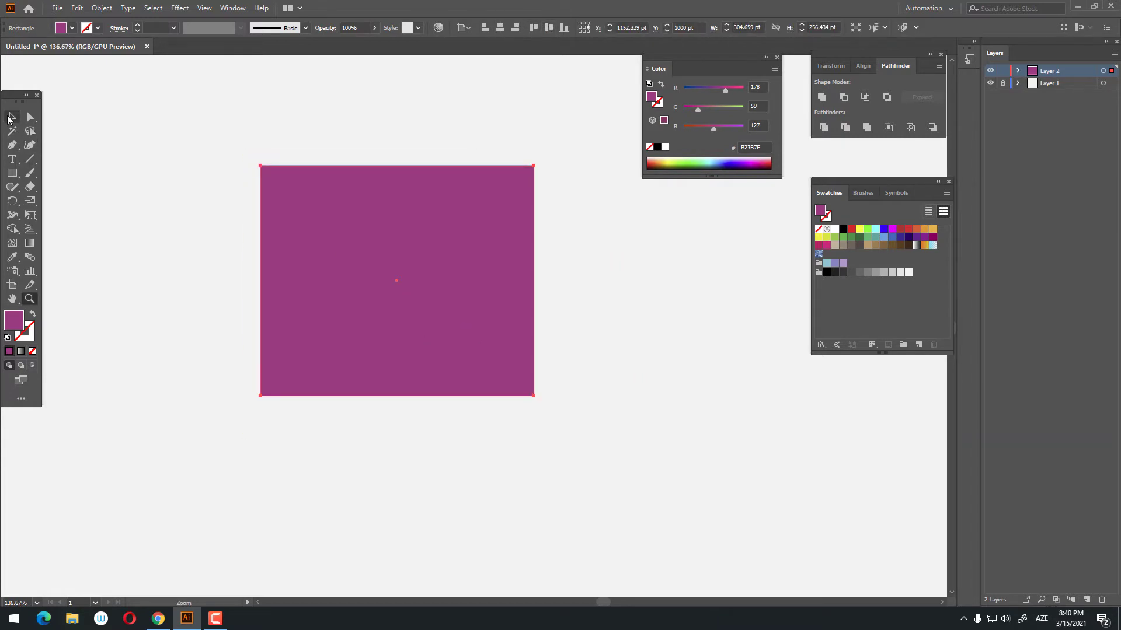
{"action": "left_click", "coordinate": [9, 118]}
{"action": "left_click", "coordinate": [32, 214]}
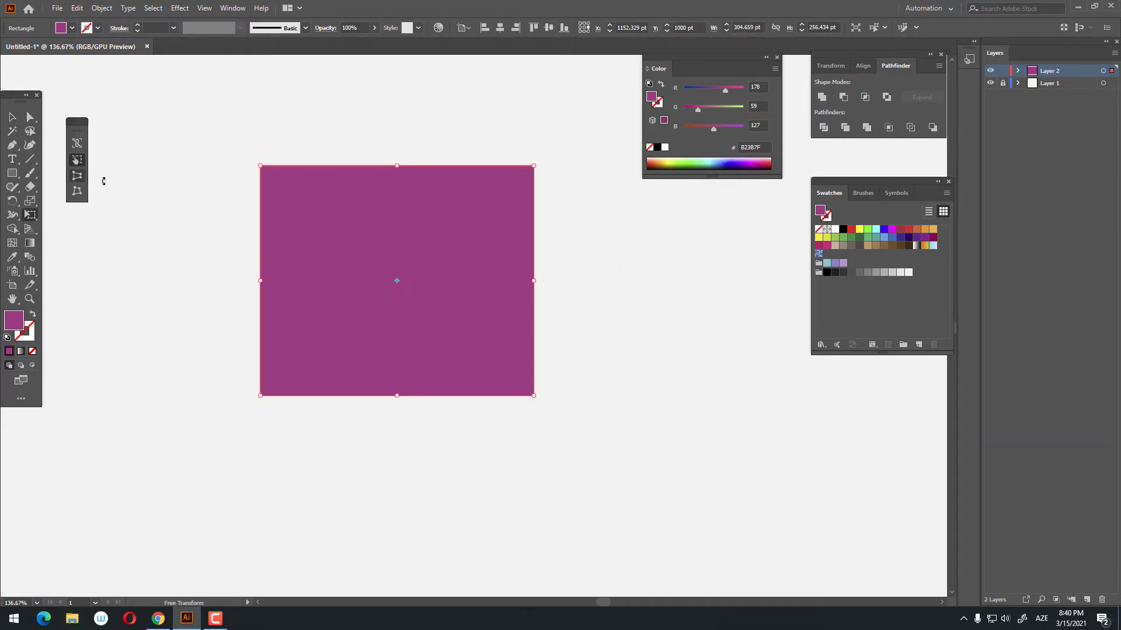
{"action": "left_click_drag", "start_coordinate": [261, 167], "coordinate": [293, 168]}
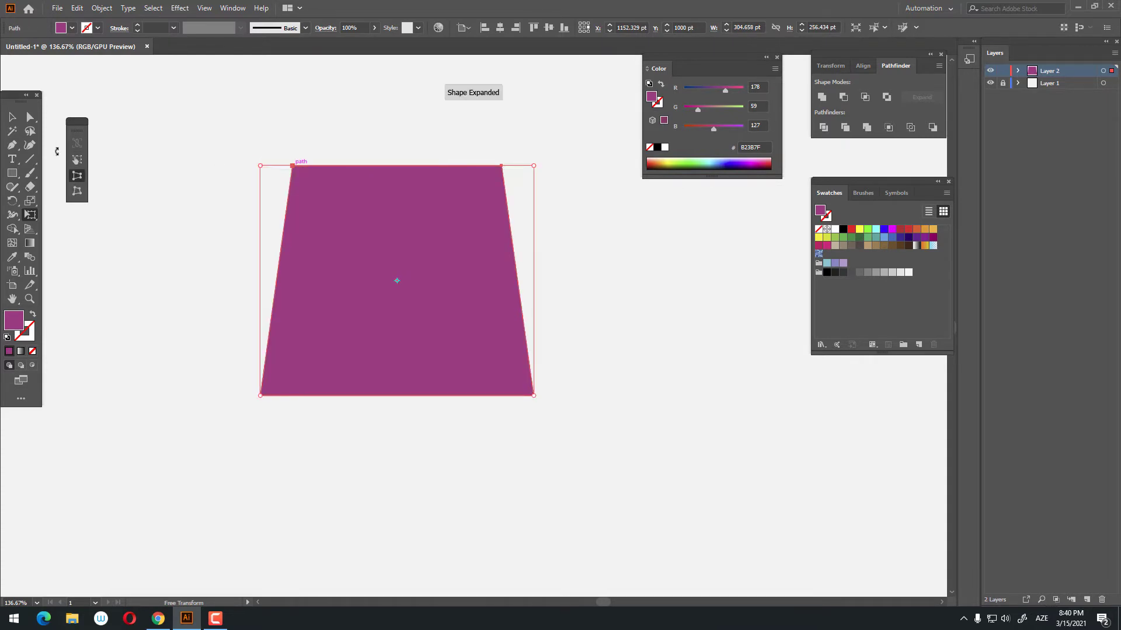
{"action": "left_click", "coordinate": [12, 118]}
{"action": "left_click_drag", "start_coordinate": [398, 167], "coordinate": [396, 226]}
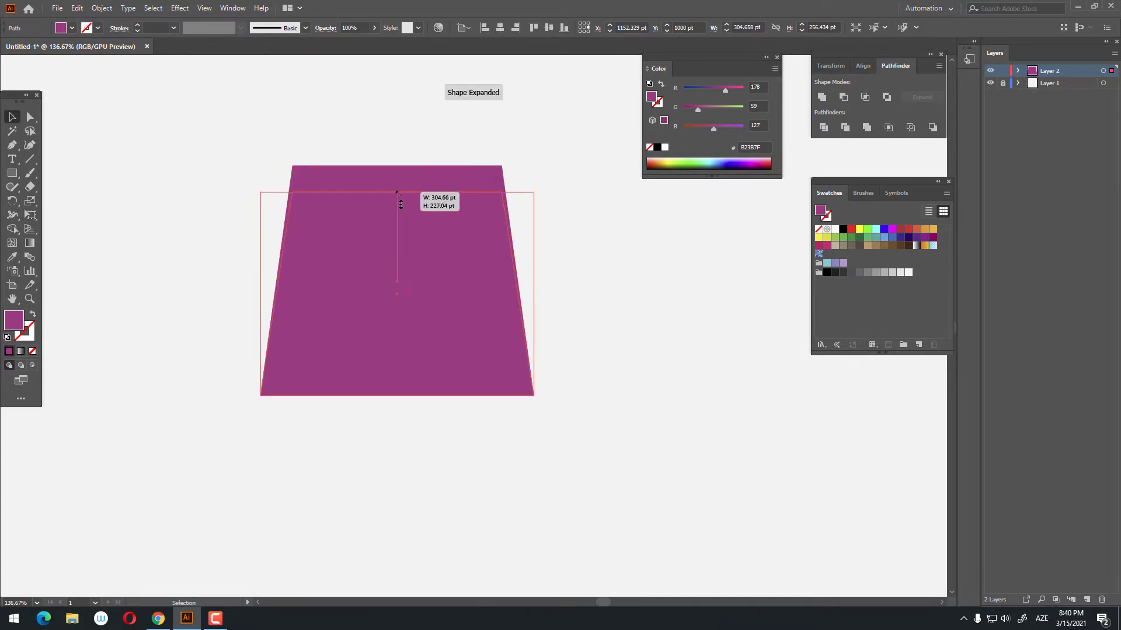
Round all four corners of the trapezoid and nudge it slightly higher.
{"action": "left_click", "coordinate": [31, 118]}
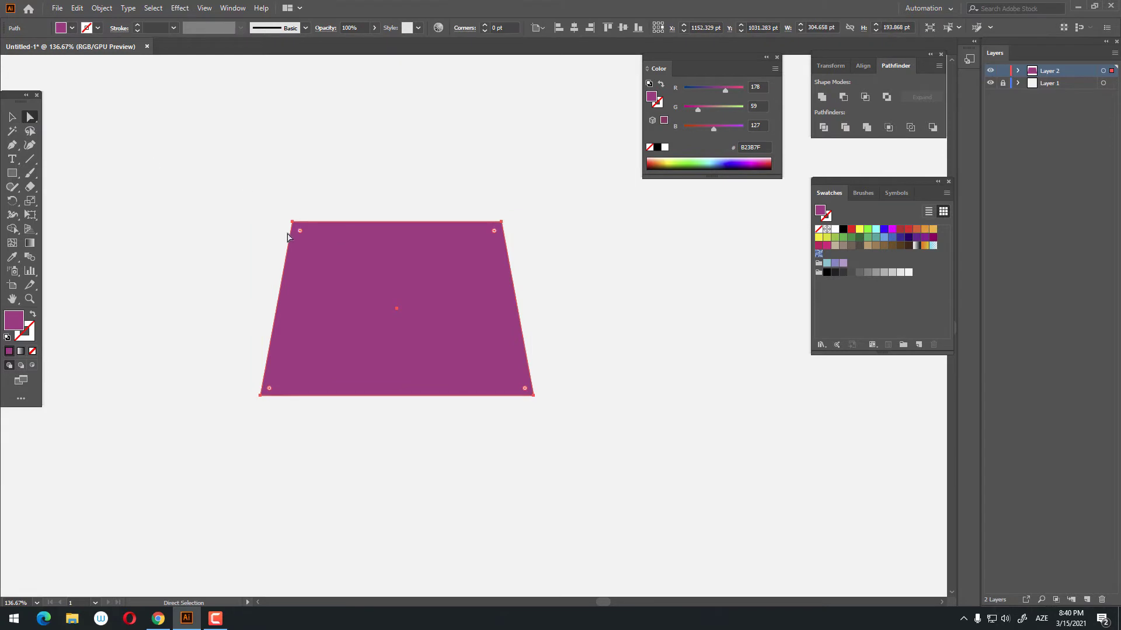
{"action": "mouse_move", "coordinate": [300, 235]}
{"action": "left_mouse_down"}
{"action": "mouse_move", "coordinate": [350, 274]}
{"action": "mouse_move", "coordinate": [467, 317]}
{"action": "left_mouse_up"}
{"action": "left_click", "coordinate": [467, 317]}
{"action": "left_click", "coordinate": [16, 119]}
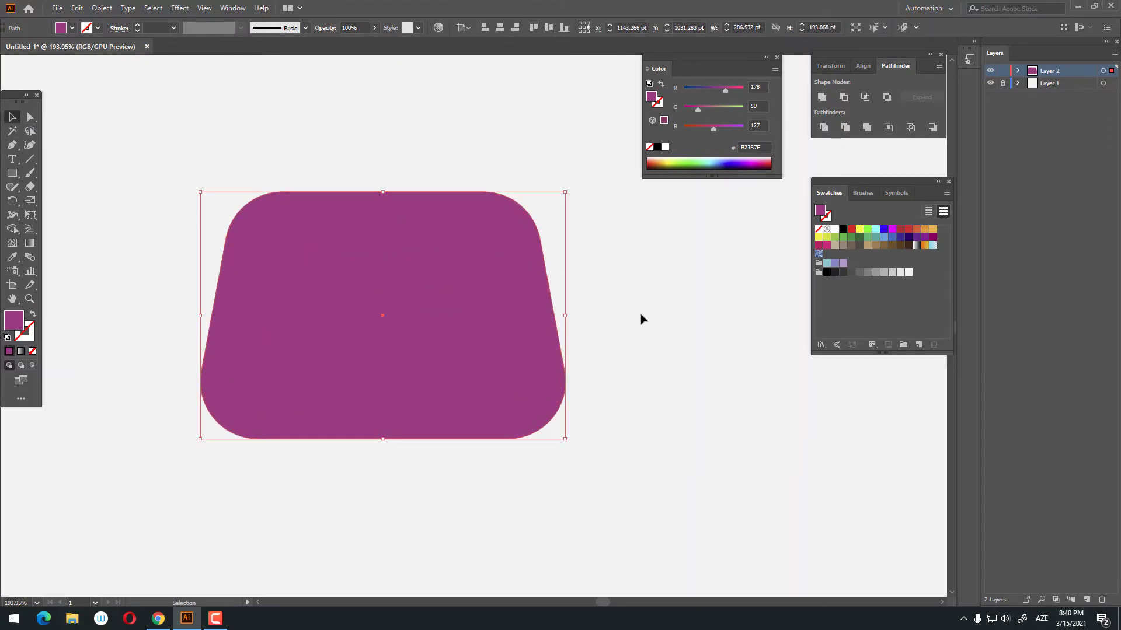
{"action": "left_click", "coordinate": [566, 35]}
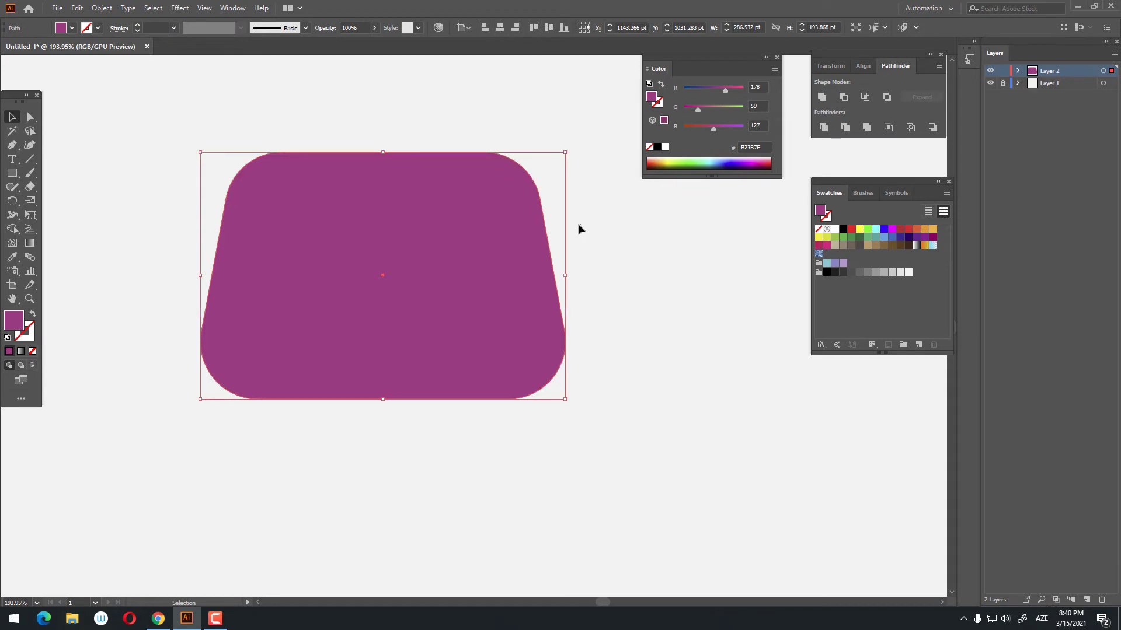
{"action": "left_click", "coordinate": [578, 227]}
{"action": "scroll", "coordinate": [531, 286], "scroll_direction": "up", "scroll_amount": 2}
{"action": "left_click", "coordinate": [458, 353]}
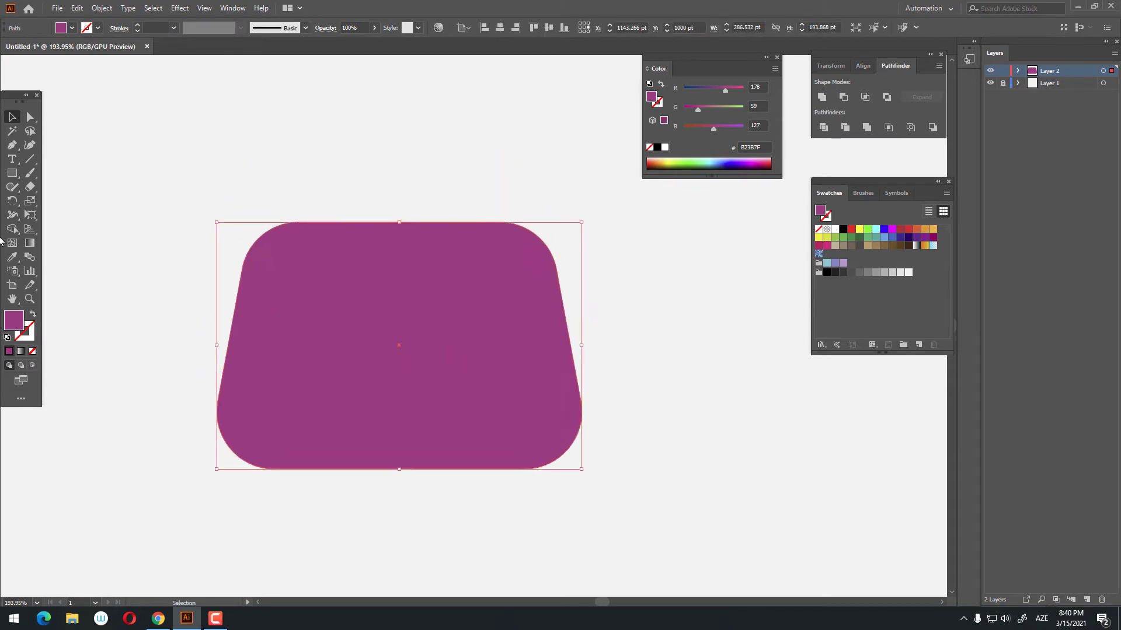
Draw a wide ellipse over the body's top, centre it horizontally, and give it a darker purple fill.
{"action": "left_click", "coordinate": [11, 173]}
{"action": "left_click", "coordinate": [73, 202]}
{"action": "left_click_drag", "start_coordinate": [213, 108], "coordinate": [609, 328]}
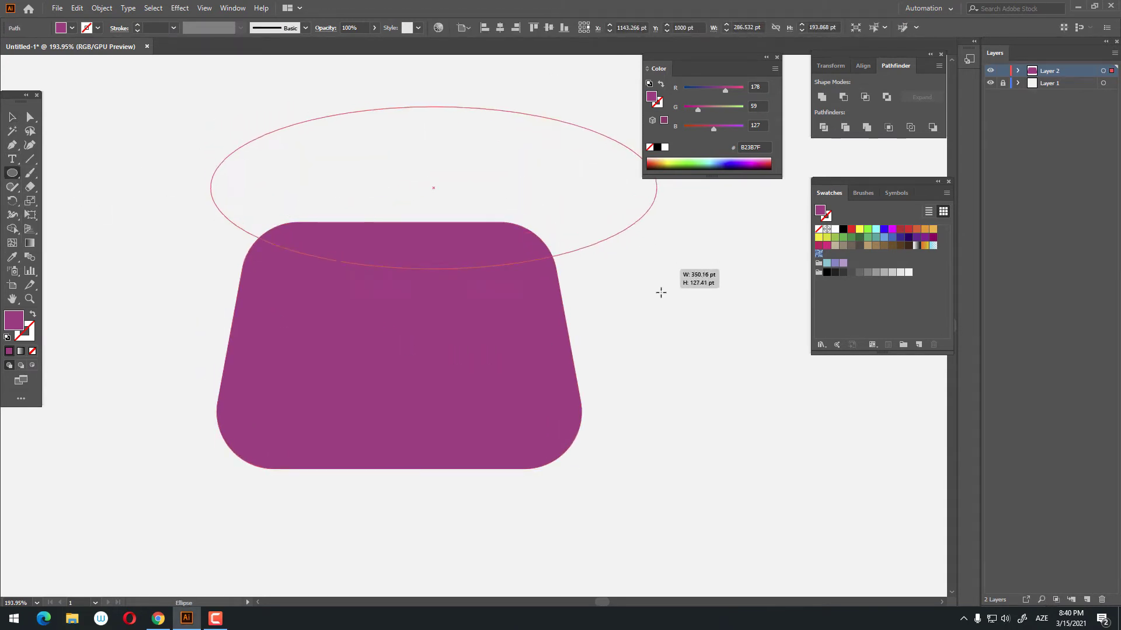
{"action": "left_click", "coordinate": [558, 249], "text": "shift"}
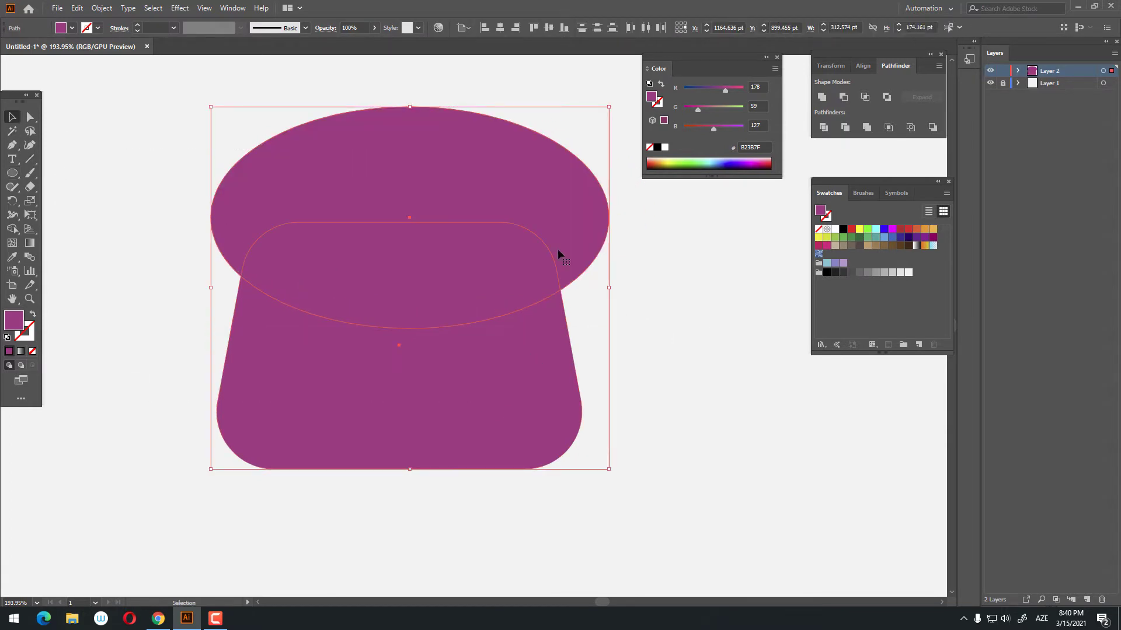
{"action": "left_click", "coordinate": [502, 28]}
{"action": "left_click", "coordinate": [691, 376]}
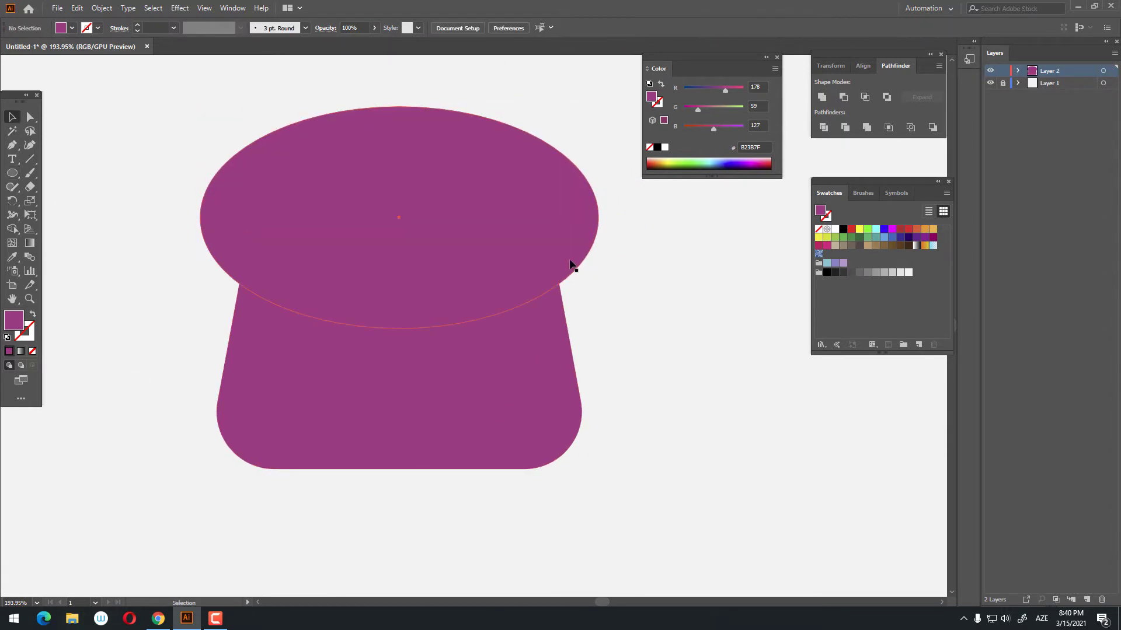
{"action": "left_click", "coordinate": [571, 263]}
{"action": "double_click", "coordinate": [12, 320]}
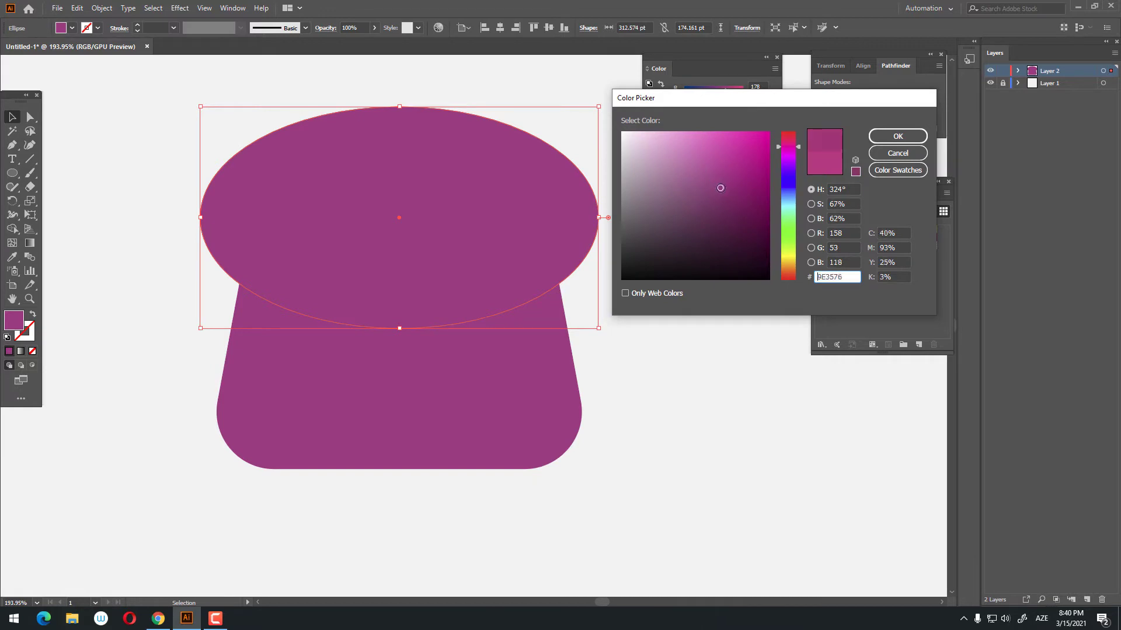
{"action": "left_click", "coordinate": [898, 136]}
Divide the ellipse and body with Pathfinder, ungroup, and delete the outer ellipse piece.
{"action": "key", "text": "ctrl+a"}
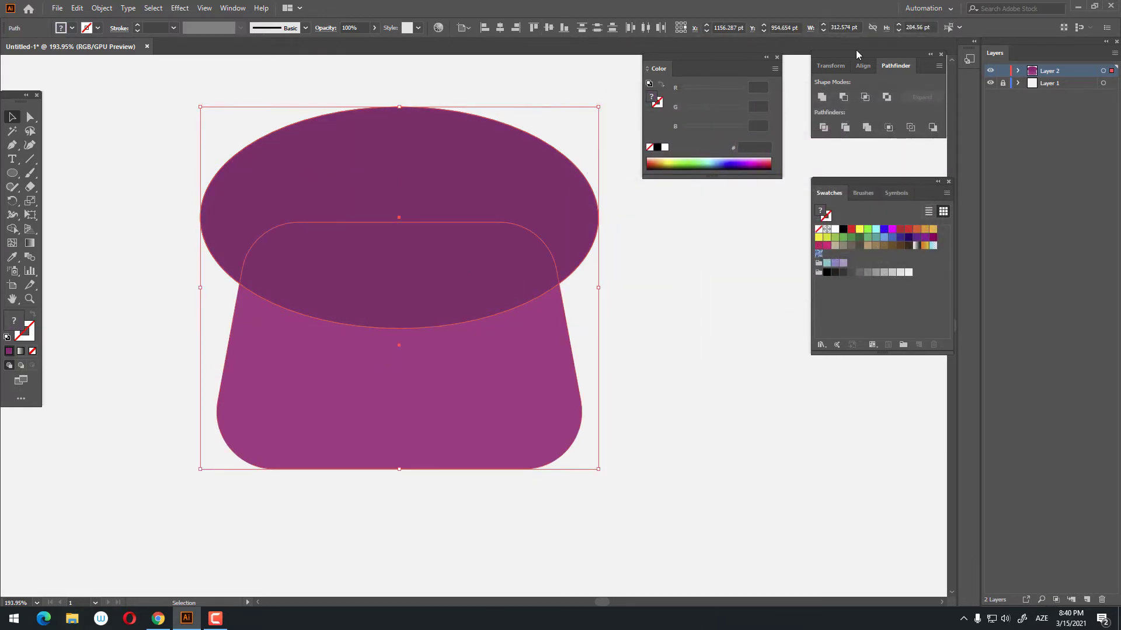
{"action": "left_click", "coordinate": [868, 67]}
{"action": "left_click", "coordinate": [893, 66]}
{"action": "left_click", "coordinate": [823, 128]}
{"action": "right_click", "coordinate": [436, 263]}
{"action": "left_click", "coordinate": [514, 352]}
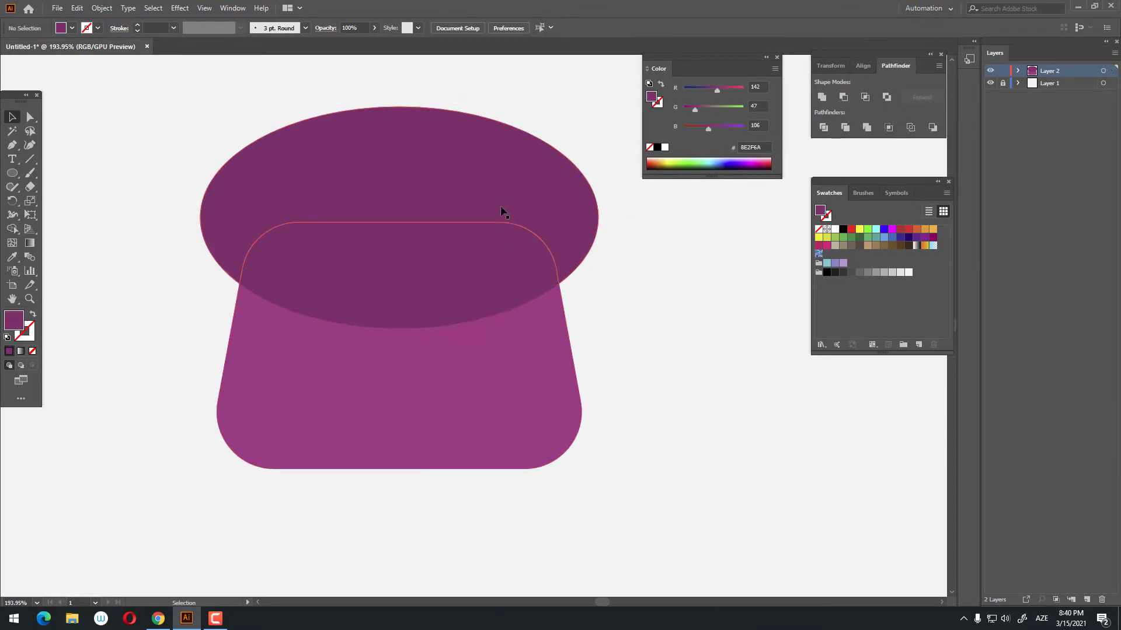
{"action": "left_click", "coordinate": [505, 188]}
{"action": "key", "text": "Delete"}
{"action": "left_click", "coordinate": [449, 283]}
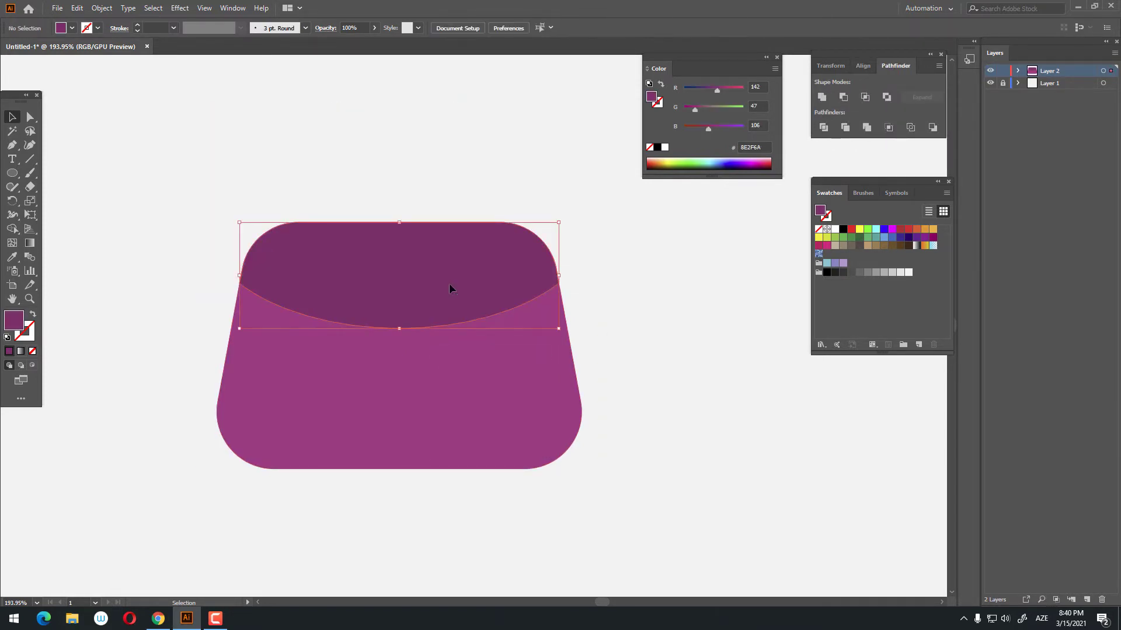
Paste a copy of the flap behind it and turn it into a 15 pt light-gold outline.
{"action": "left_click", "coordinate": [77, 8]}
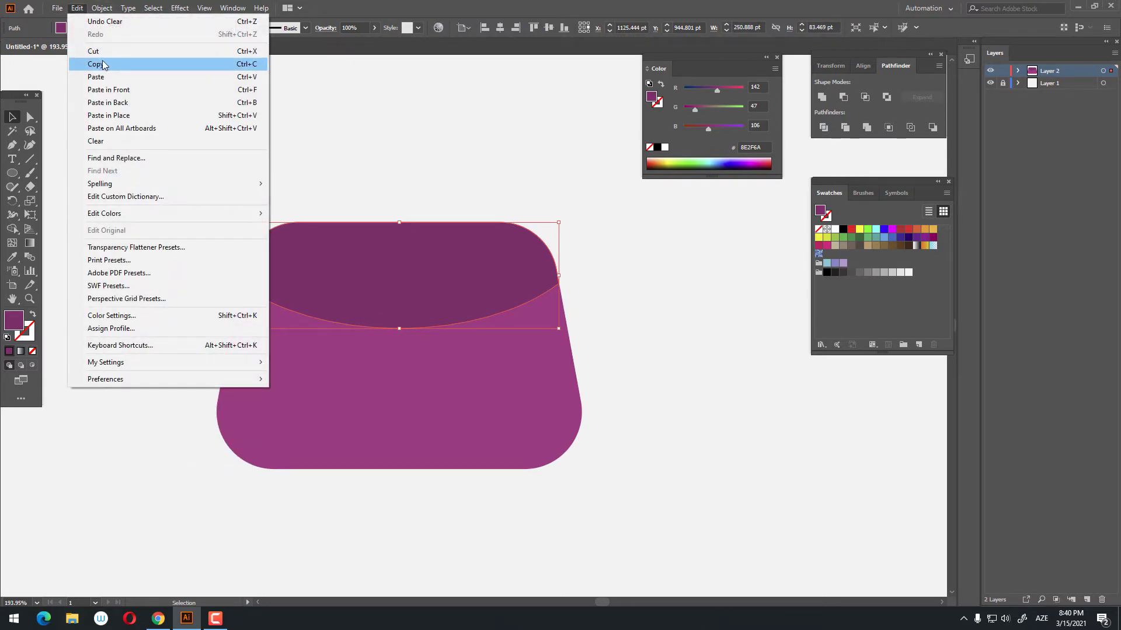
{"action": "left_click", "coordinate": [96, 64]}
{"action": "left_click", "coordinate": [77, 8]}
{"action": "left_click", "coordinate": [99, 102]}
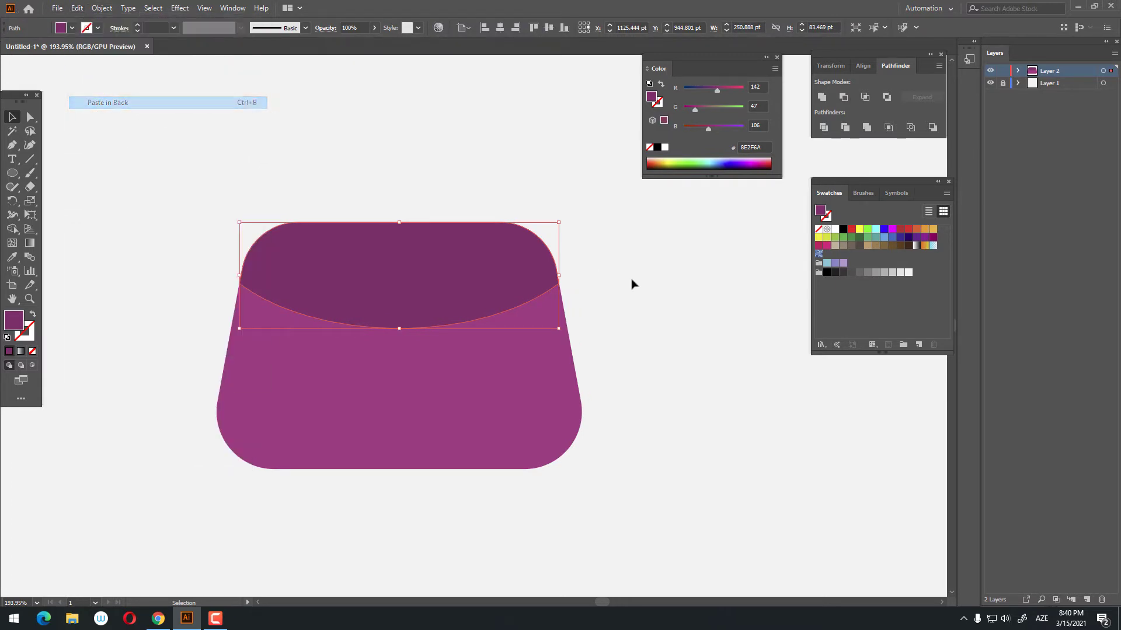
{"action": "double_click", "coordinate": [455, 260]}
{"action": "left_click", "coordinate": [33, 315]}
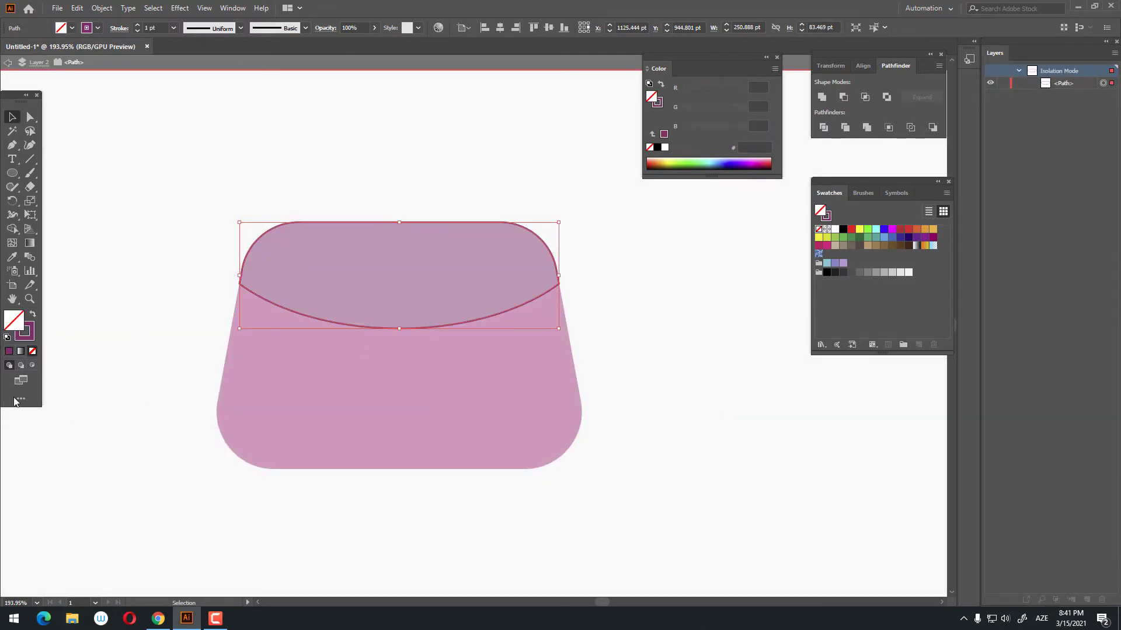
{"action": "left_click", "coordinate": [25, 336]}
{"action": "left_click", "coordinate": [924, 229]}
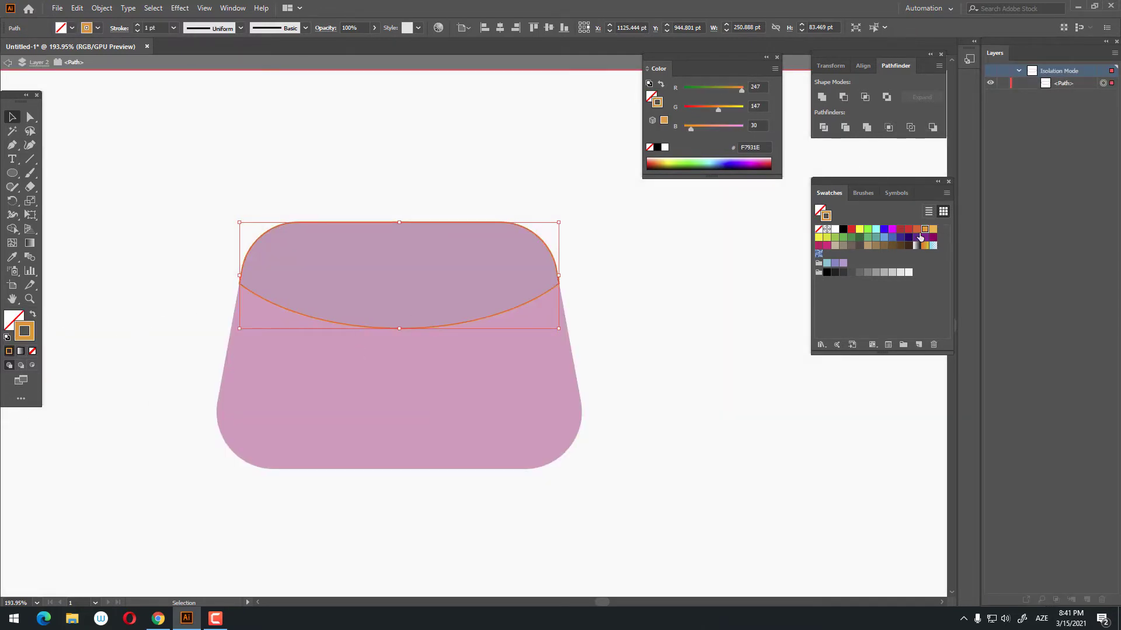
{"action": "left_click", "coordinate": [136, 25]}
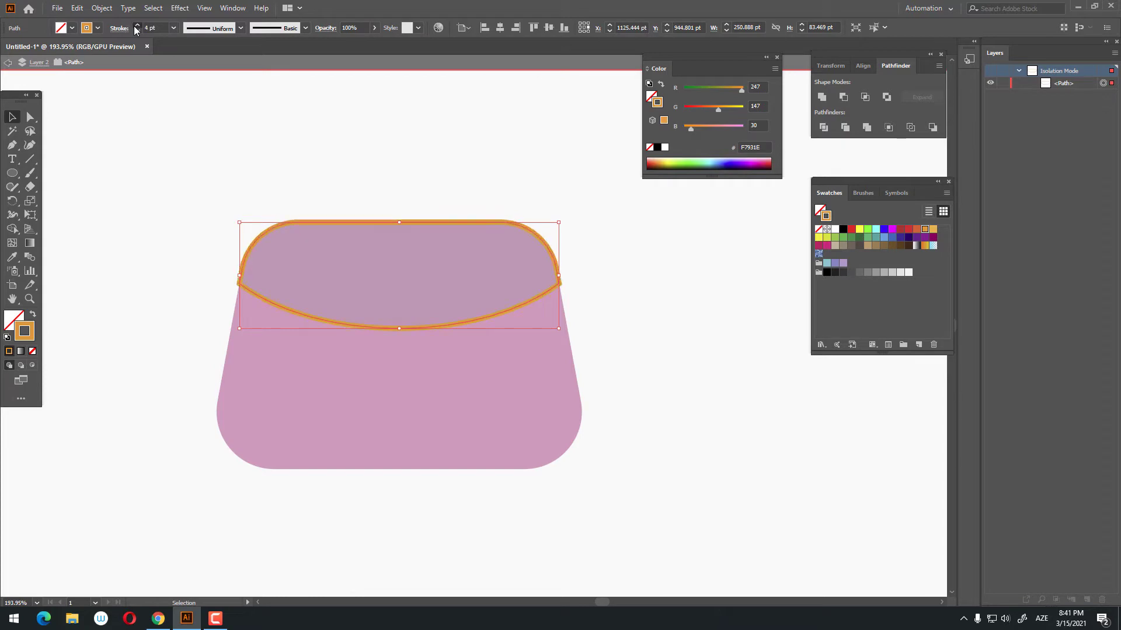
{"action": "left_click", "coordinate": [932, 229]}
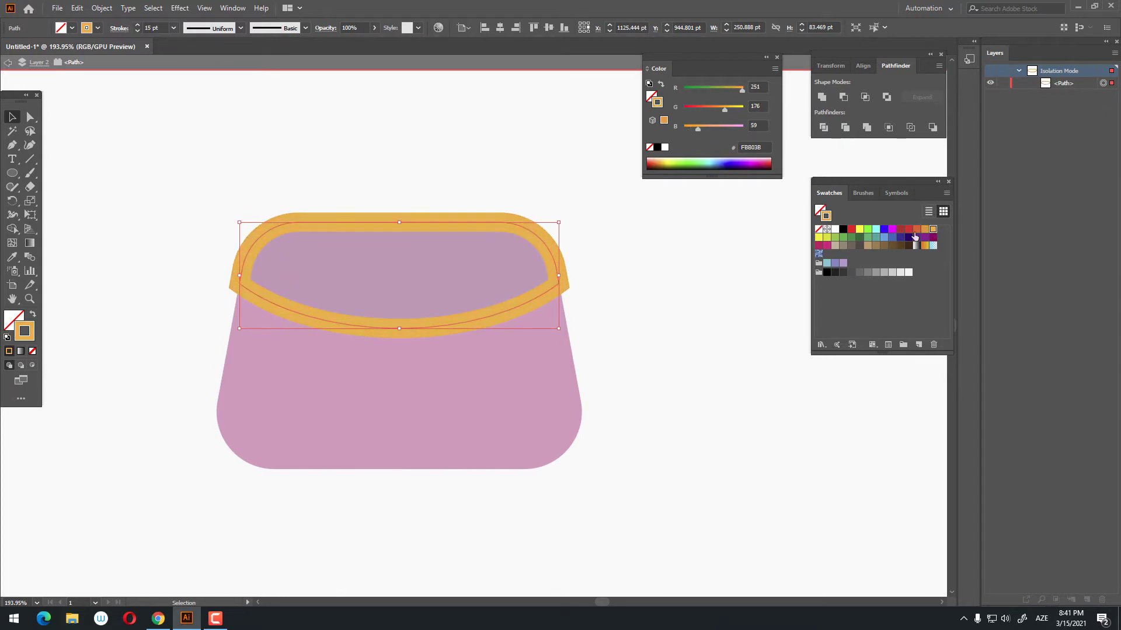
Delete the outline's top points to leave a curved band, then exit Isolation Mode.
{"action": "left_click", "coordinate": [29, 118]}
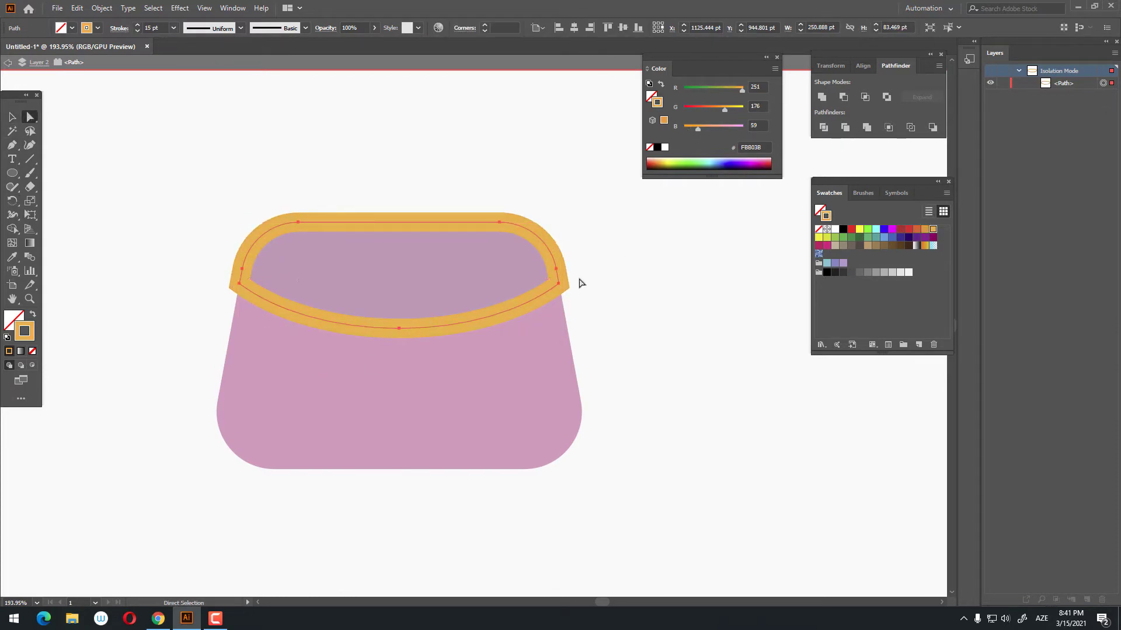
{"action": "left_click_drag", "start_coordinate": [220, 267], "coordinate": [175, 156]}
{"action": "key", "text": "Delete"}
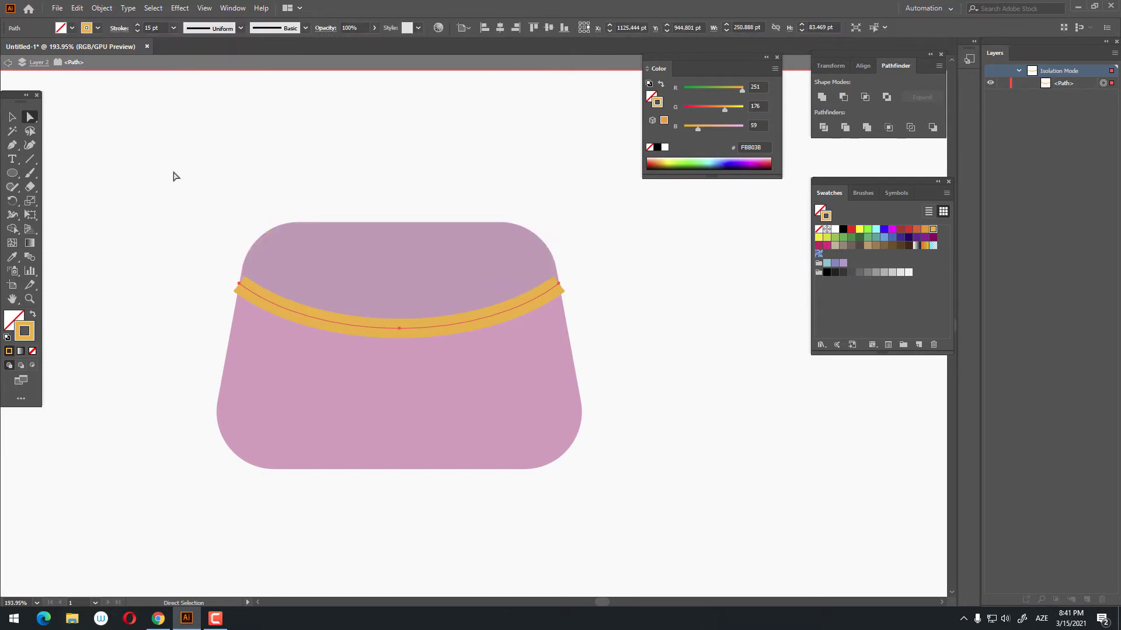
{"action": "left_click", "coordinate": [12, 117]}
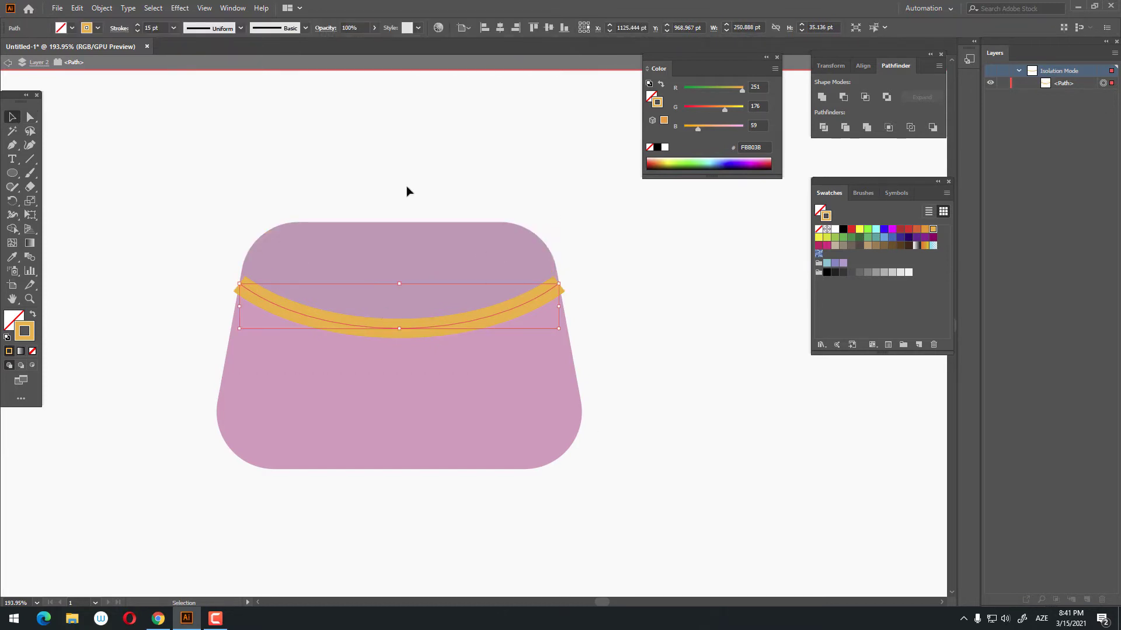
{"action": "left_click", "coordinate": [117, 28]}
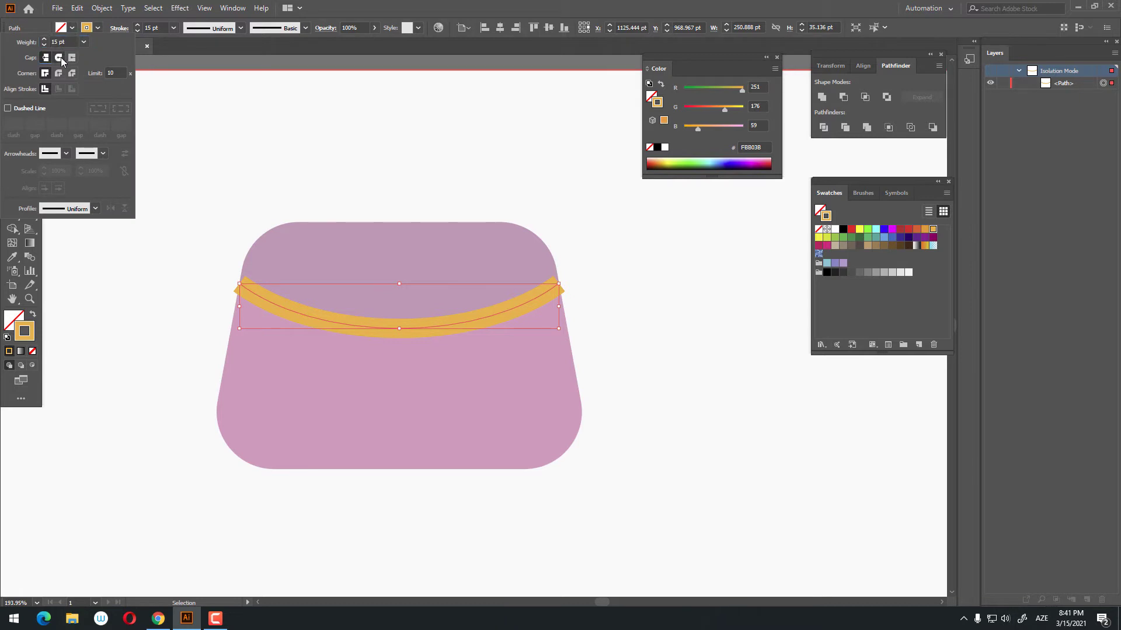
{"action": "key", "text": "z"}
{"action": "left_click_drag", "start_coordinate": [483, 297], "coordinate": [519, 310]}
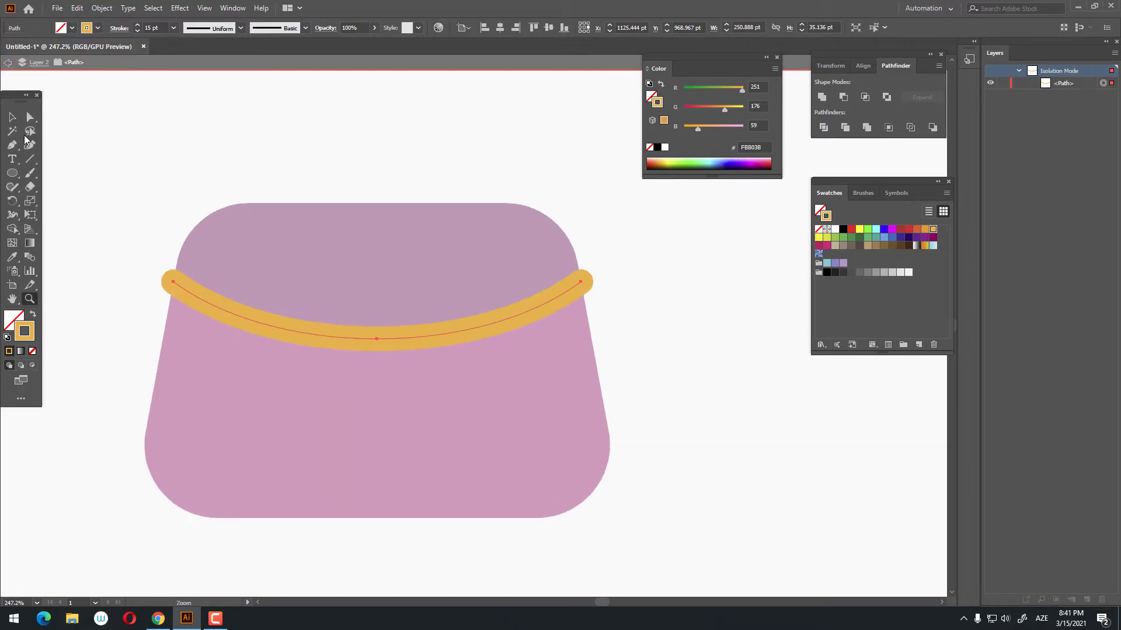
{"action": "left_click", "coordinate": [12, 122]}
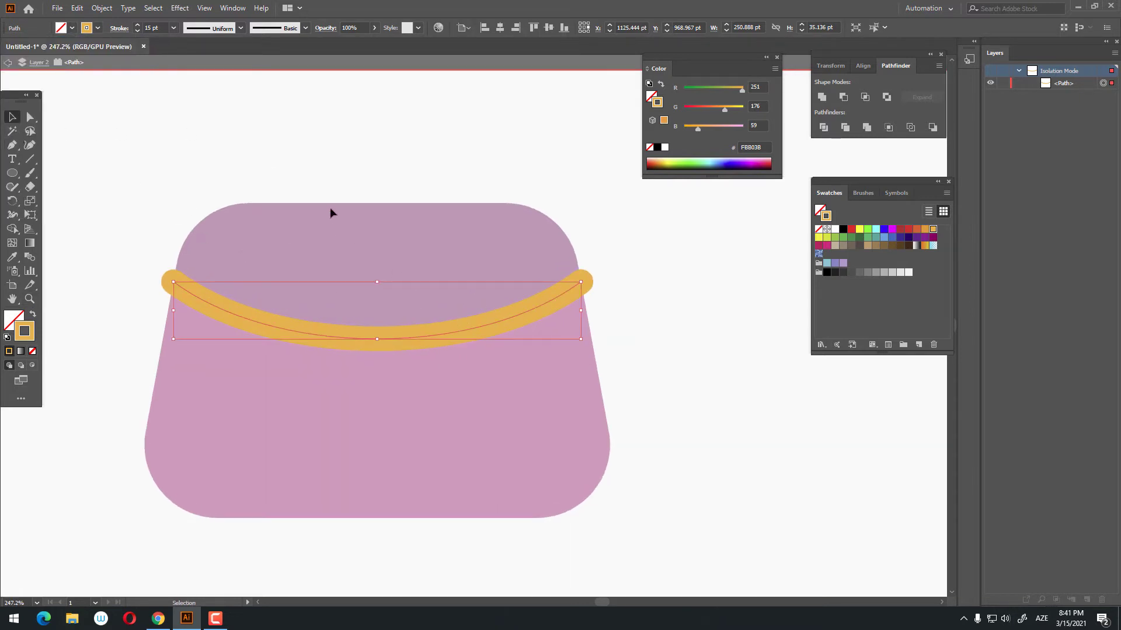
{"action": "double_click", "coordinate": [276, 162]}
Raise the gold band's stroke from 15 pt to 17 pt.
{"action": "left_click", "coordinate": [429, 345]}
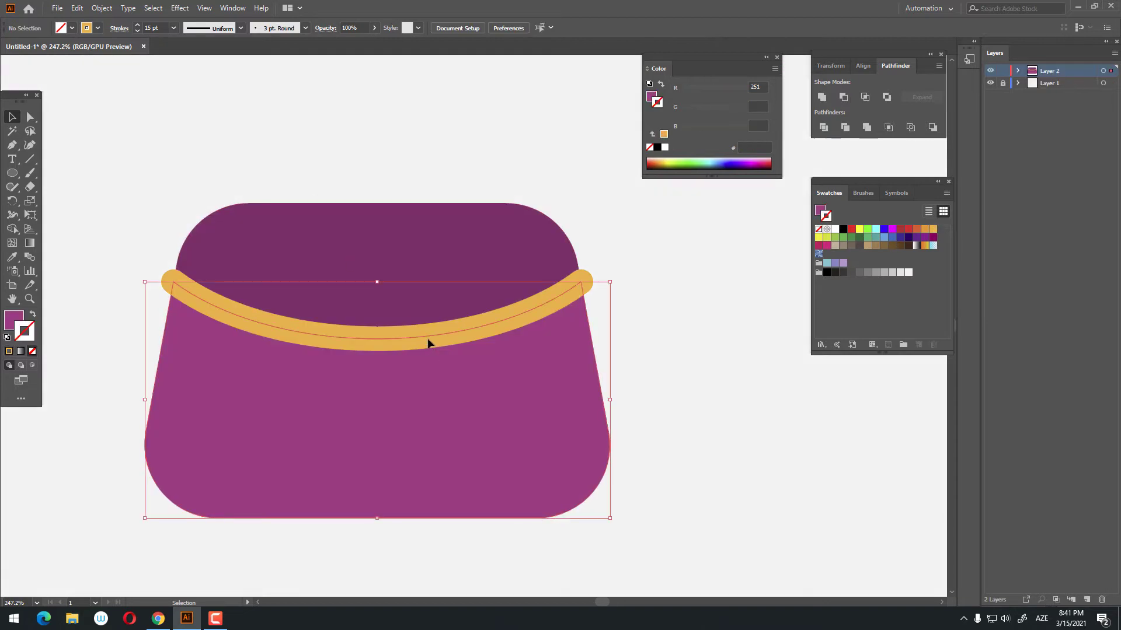
{"action": "left_click", "coordinate": [478, 321]}
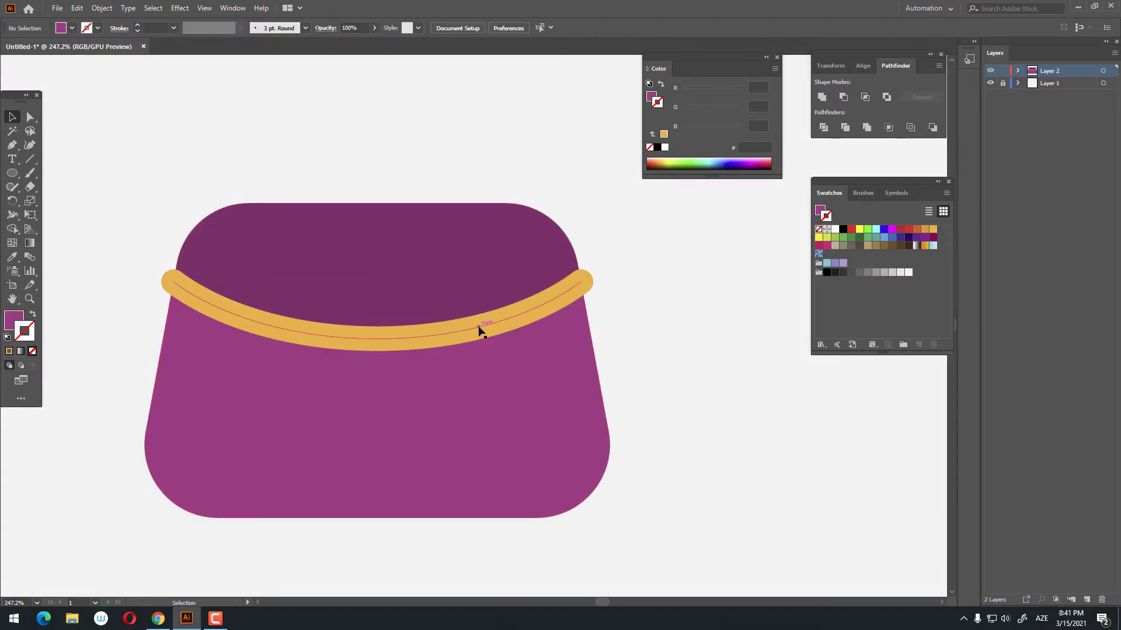
{"action": "left_click", "coordinate": [139, 28]}
{"action": "left_click", "coordinate": [138, 27]}
{"action": "key", "text": "z"}
{"action": "left_click_drag", "start_coordinate": [645, 395], "coordinate": [424, 367]}
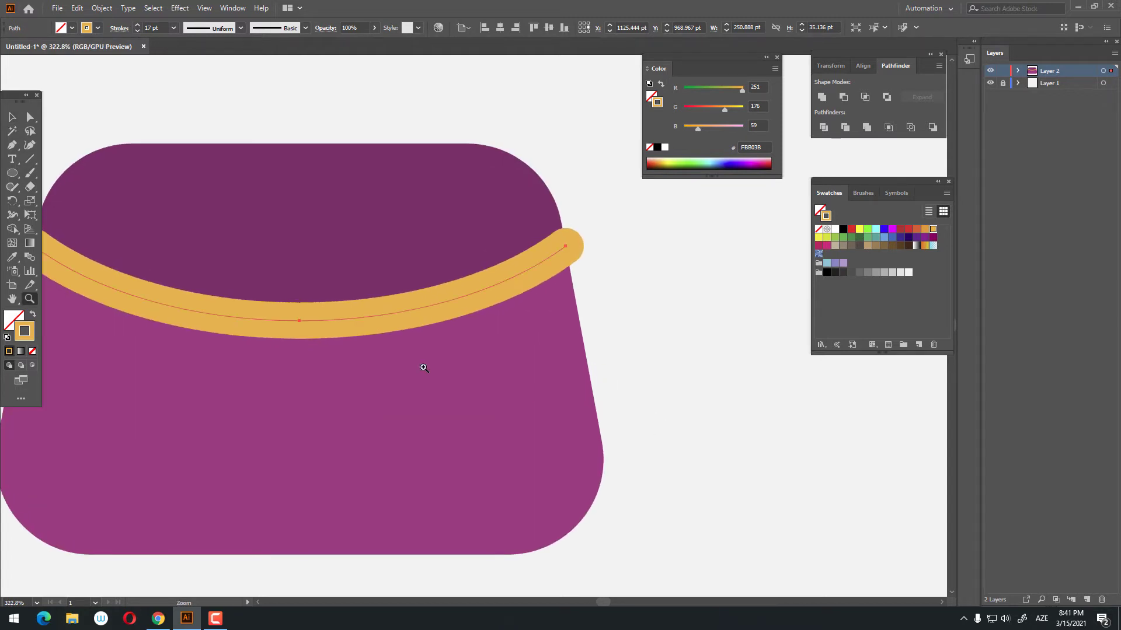
{"action": "left_click_drag", "start_coordinate": [647, 419], "coordinate": [601, 412]}
{"action": "left_click", "coordinate": [11, 117]}
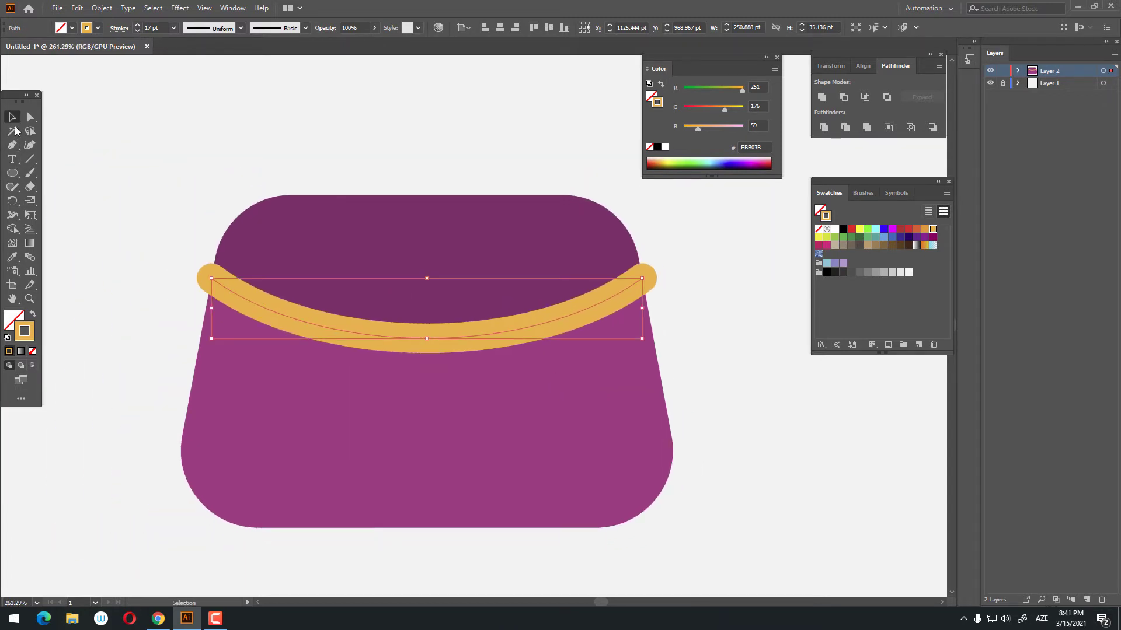
{"action": "scroll", "coordinate": [471, 330], "scroll_direction": "down", "scroll_amount": 2}
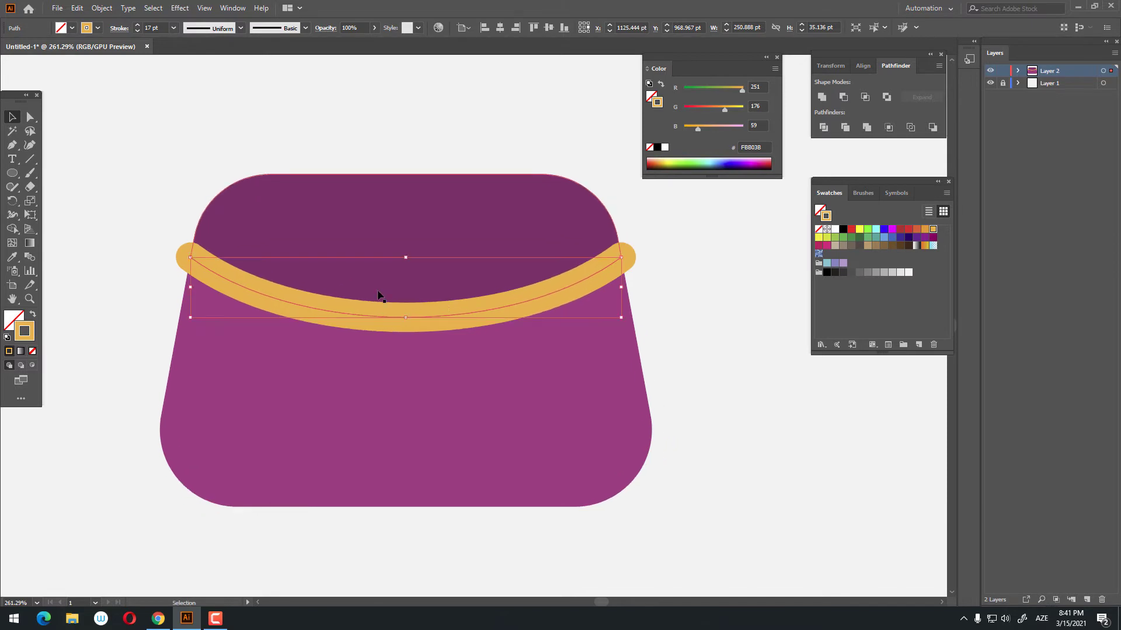
Expand the band's stroke into a filled shape and copy it.
{"action": "left_click", "coordinate": [111, 12]}
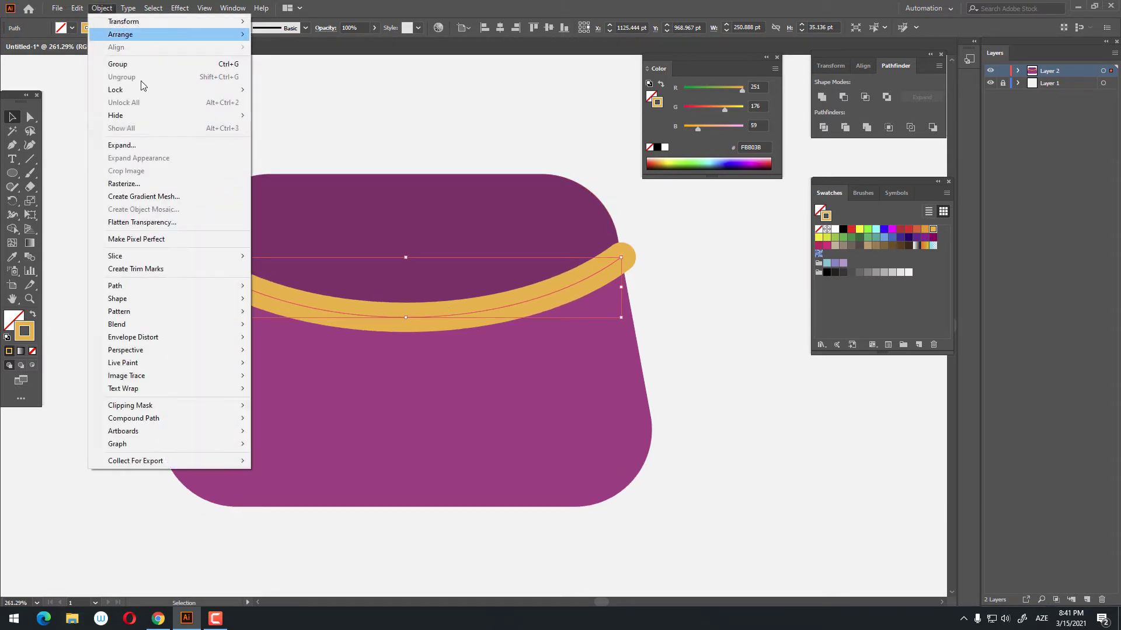
{"action": "left_click", "coordinate": [170, 145]}
{"action": "left_click", "coordinate": [511, 353]}
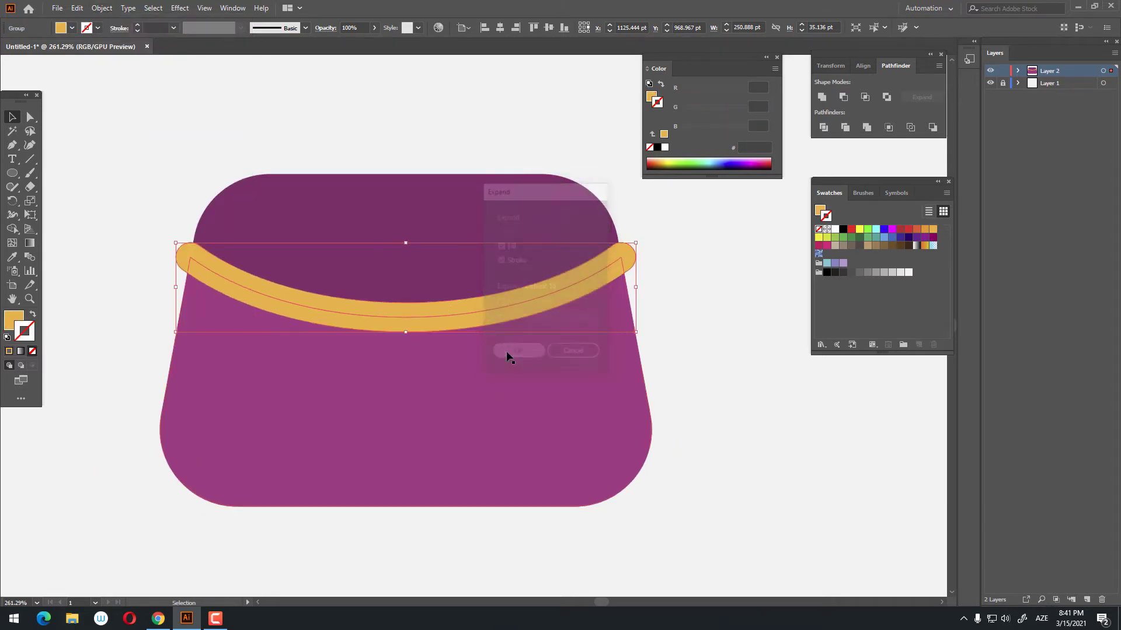
{"action": "left_click", "coordinate": [104, 9]}
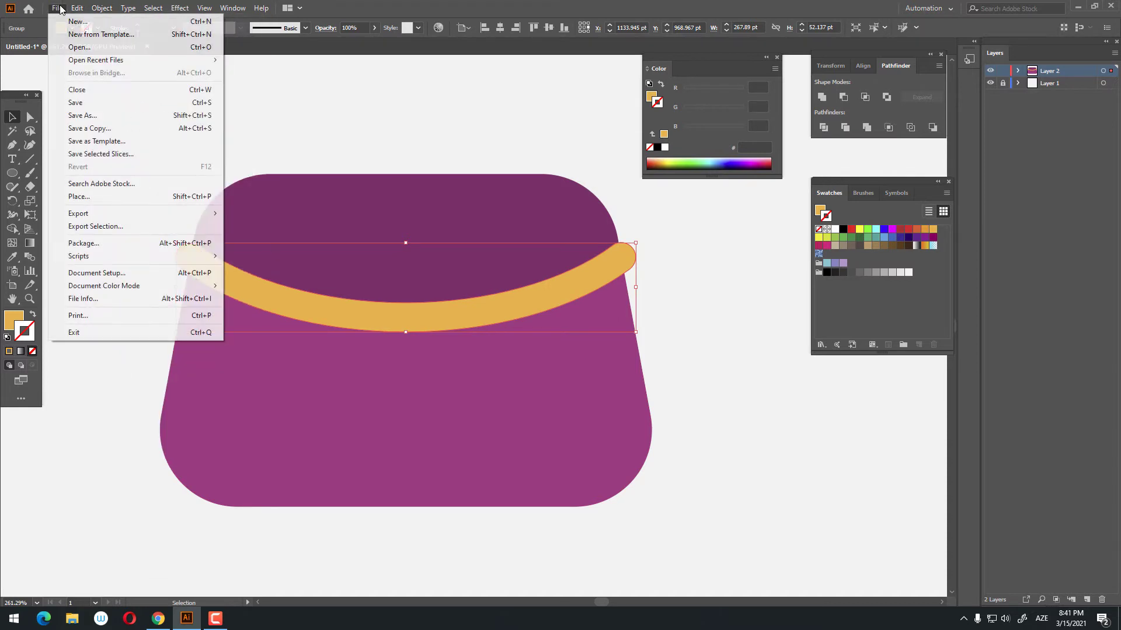
{"action": "left_click", "coordinate": [96, 63]}
Paste a band copy in front, nudge it down, send it backward, and colour it flap purple.
{"action": "left_click", "coordinate": [77, 8]}
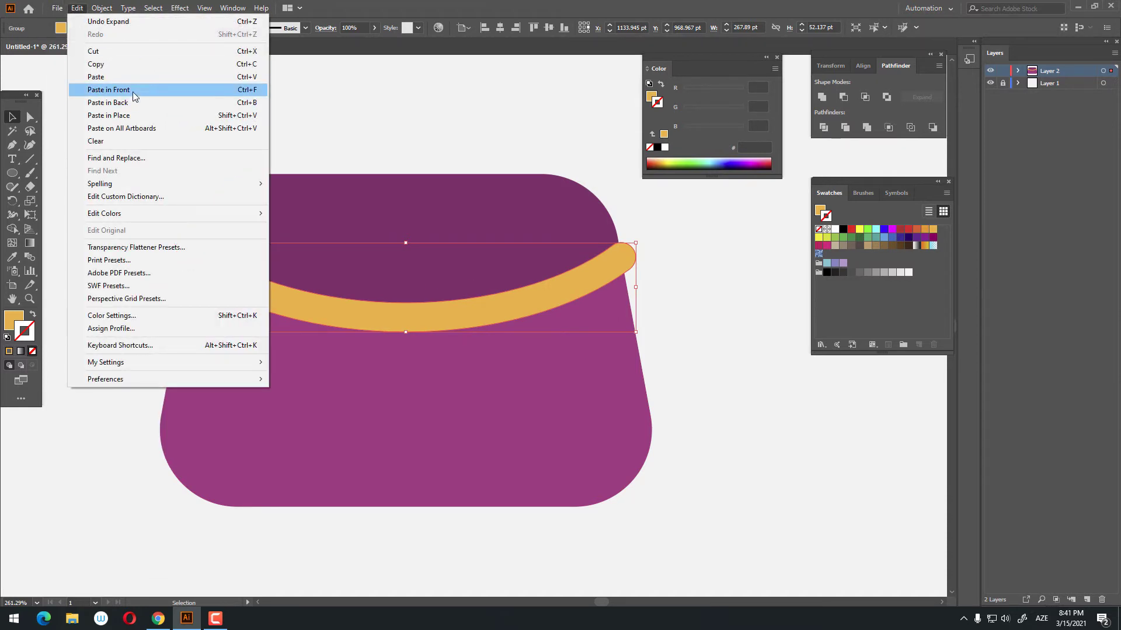
{"action": "left_click", "coordinate": [108, 90]}
{"action": "key", "text": "Down"}
{"action": "key", "text": "Down"}
{"action": "key", "text": "Down"}
{"action": "key", "text": "Down"}
{"action": "key", "text": "Down"}
{"action": "key", "text": "Down"}
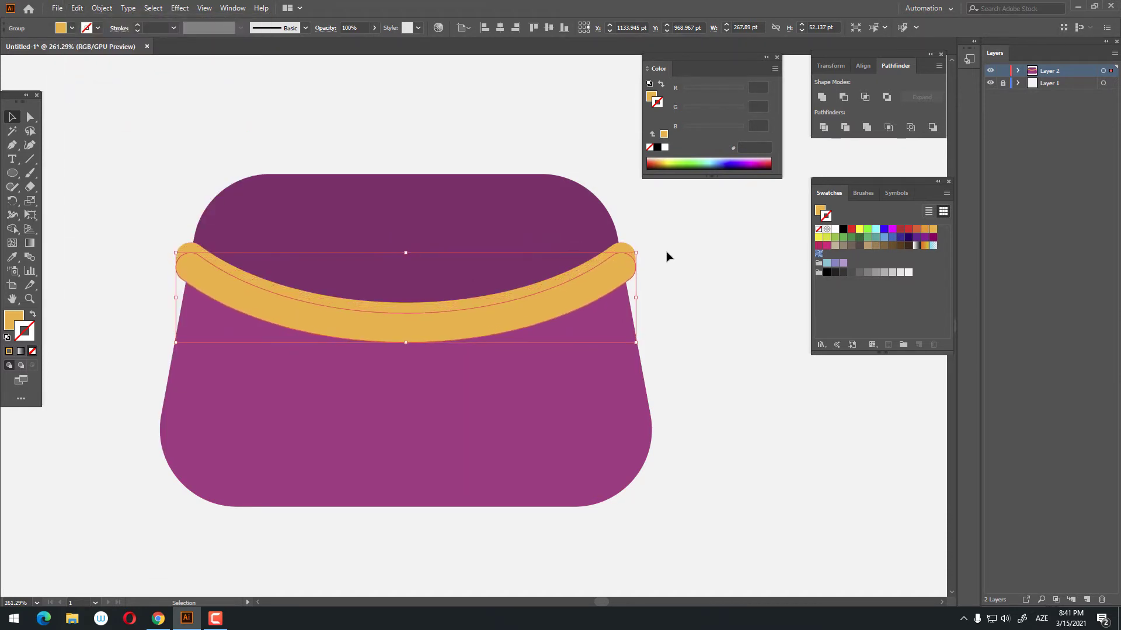
{"action": "key", "text": "Down"}
{"action": "right_click", "coordinate": [604, 275]}
{"action": "mouse_move", "coordinate": [636, 420]}
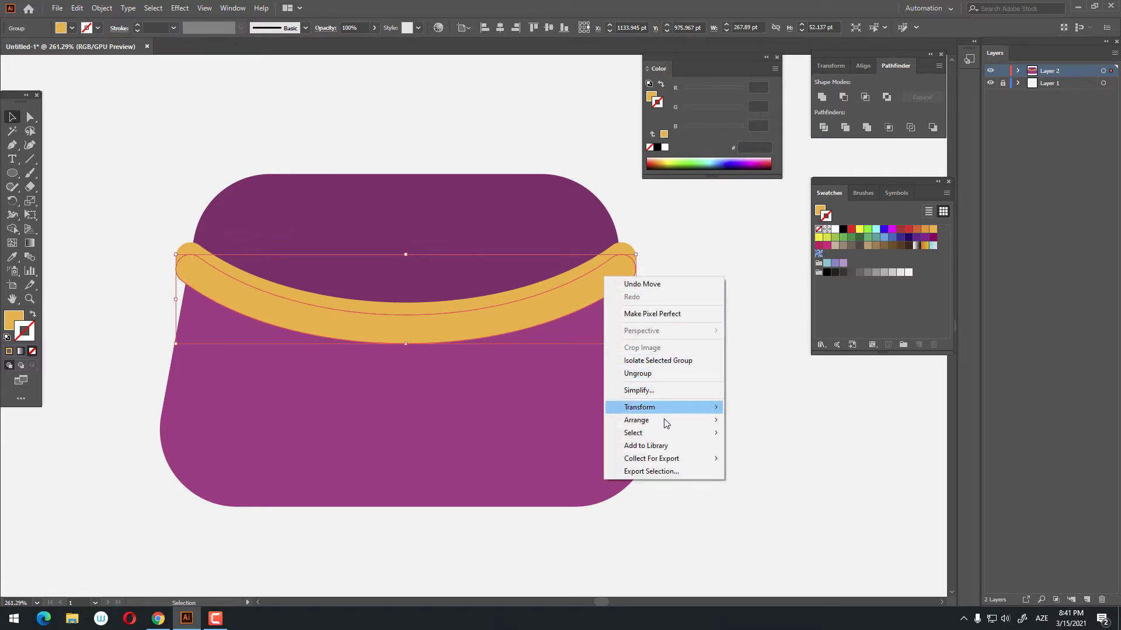
{"action": "left_click", "coordinate": [774, 449]}
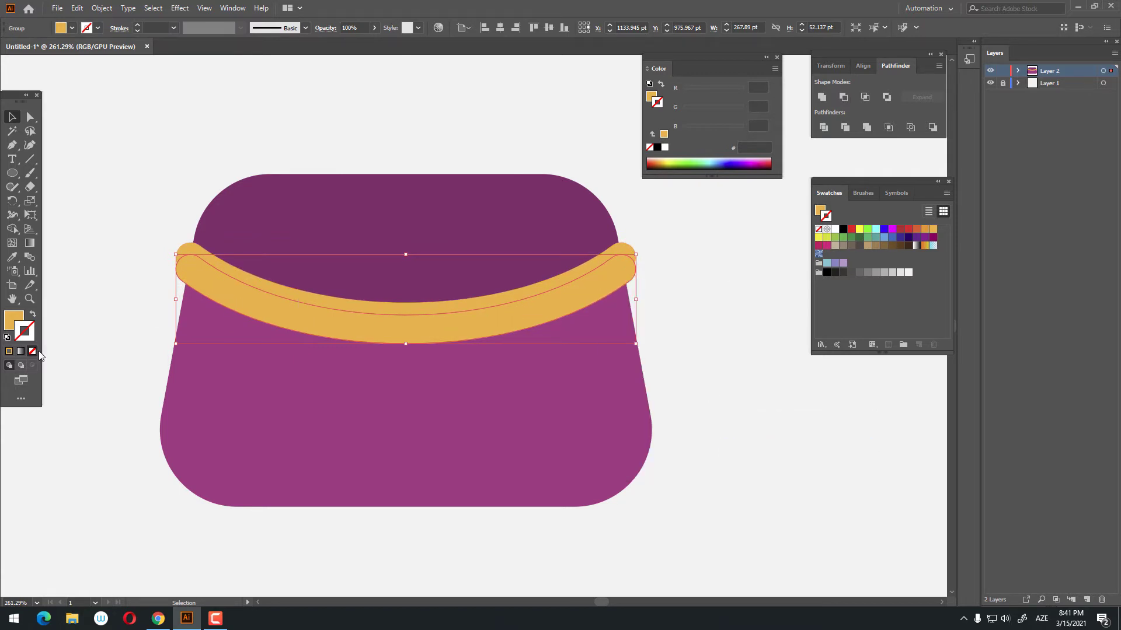
{"action": "left_click", "coordinate": [12, 256]}
{"action": "left_click", "coordinate": [426, 205]}
Divide the purple band copy with the bag body to trim it to the bag's outline.
{"action": "left_click", "coordinate": [12, 116]}
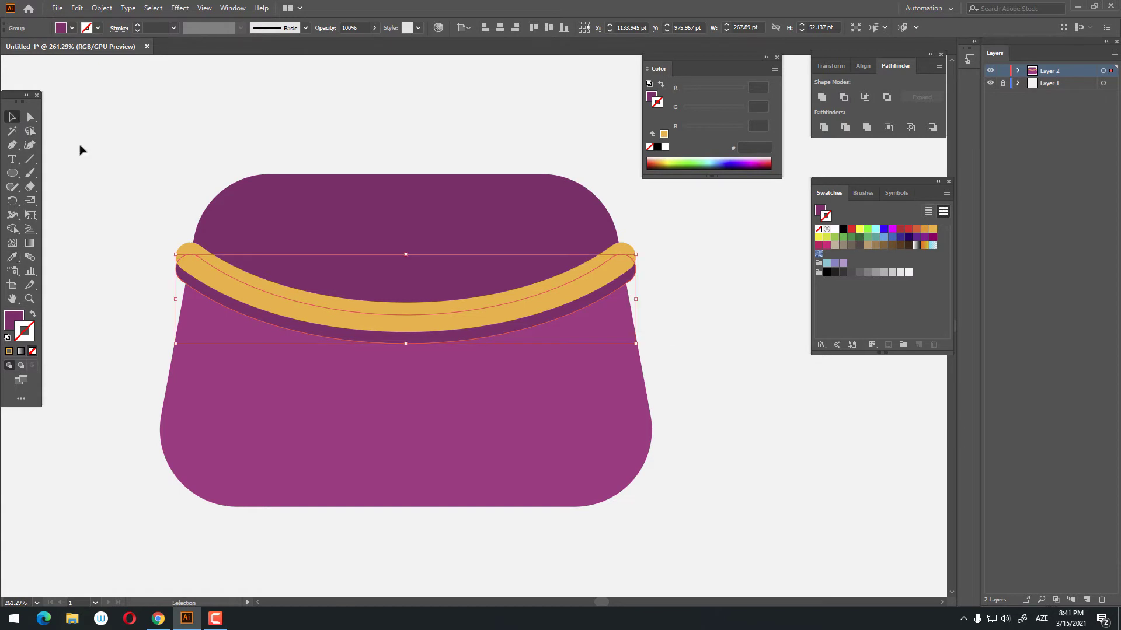
{"action": "left_click", "coordinate": [604, 341], "text": "shift"}
{"action": "left_click", "coordinate": [824, 128]}
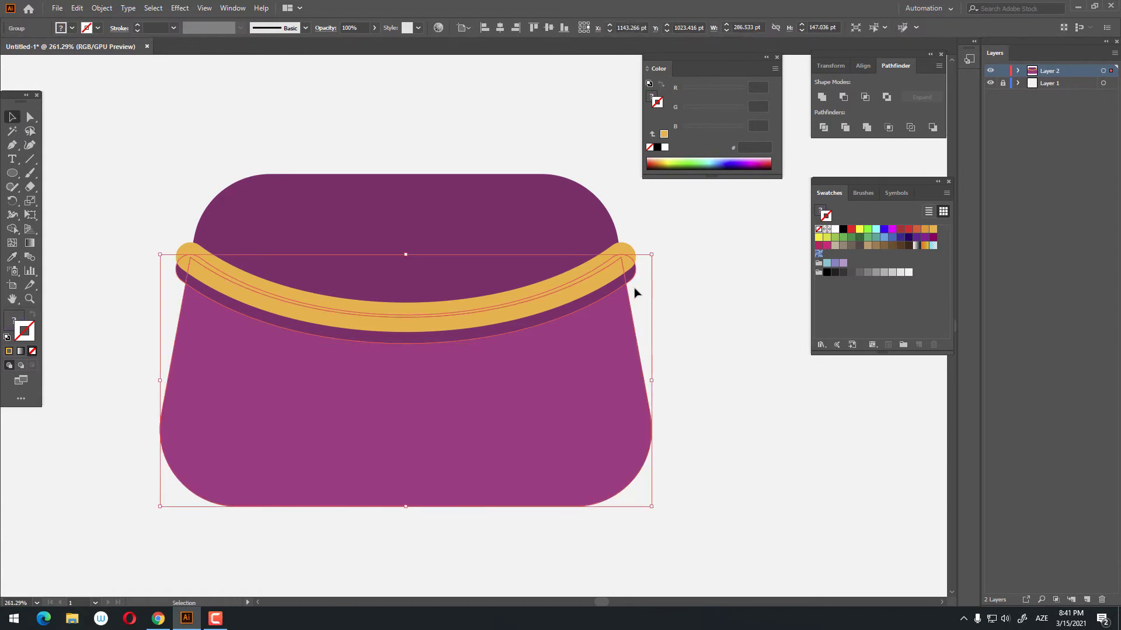
{"action": "double_click", "coordinate": [624, 290]}
{"action": "left_click", "coordinate": [634, 278]}
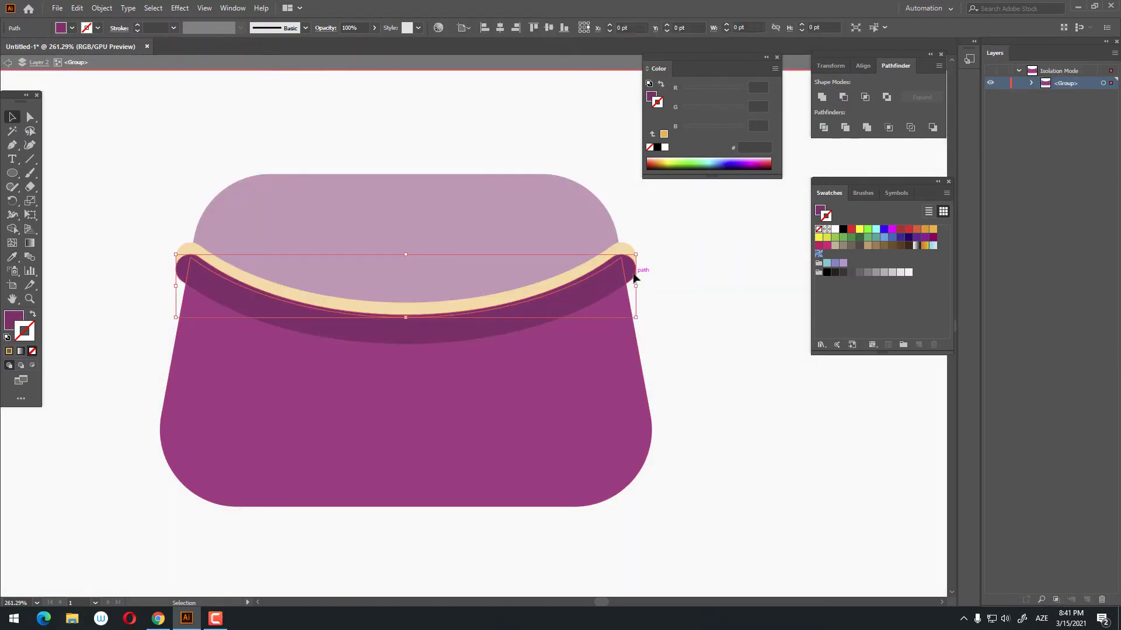
{"action": "left_click", "coordinate": [695, 307]}
{"action": "double_click", "coordinate": [703, 306]}
{"action": "key", "text": "z"}
{"action": "left_click_drag", "start_coordinate": [660, 316], "coordinate": [483, 333]}
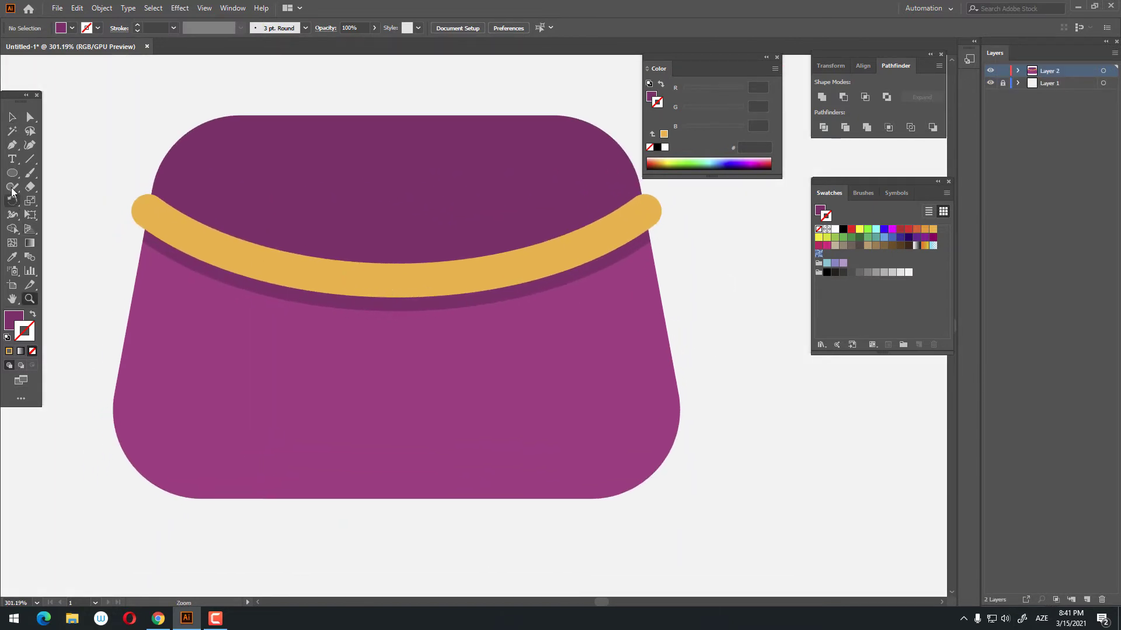
Draw a small circle at the band's centre and fill it with the band's gold.
{"action": "left_click_drag", "start_coordinate": [398, 313], "coordinate": [438, 286]}
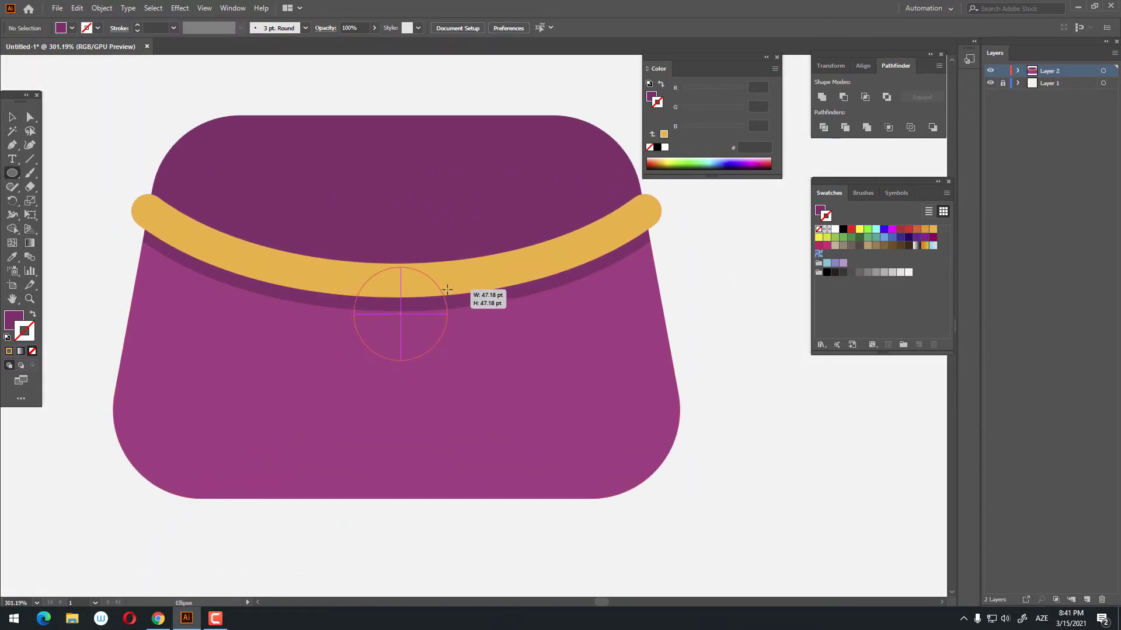
{"action": "left_click_drag", "start_coordinate": [438, 286], "coordinate": [429, 282]}
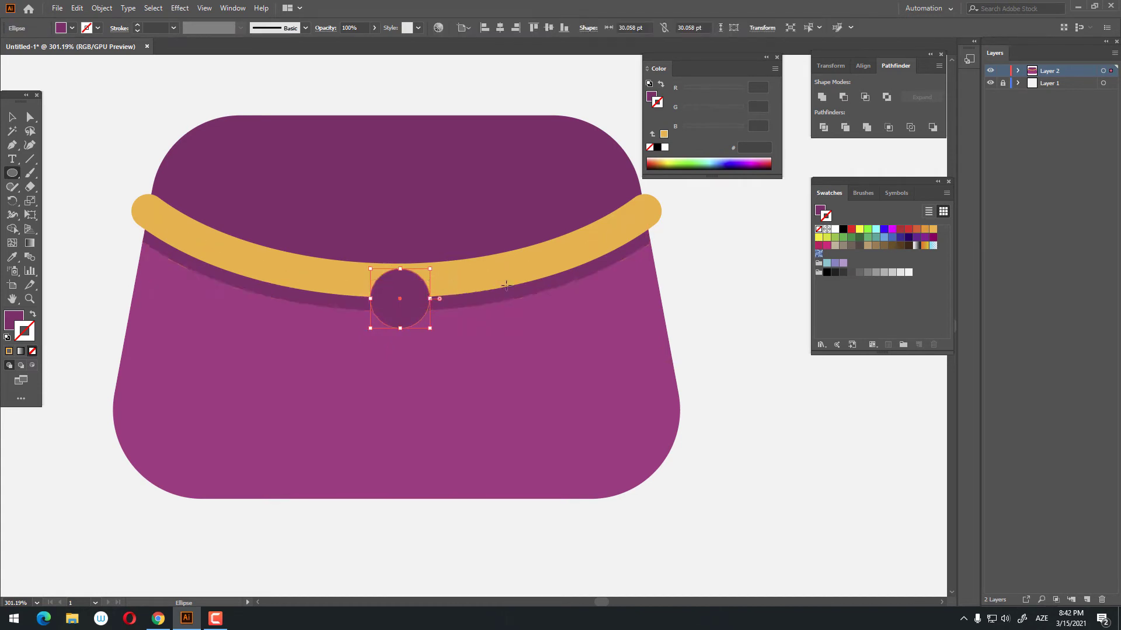
{"action": "key", "text": "z"}
{"action": "left_click_drag", "start_coordinate": [496, 275], "coordinate": [285, 254]}
{"action": "left_click", "coordinate": [12, 119]}
{"action": "left_click_drag", "start_coordinate": [226, 112], "coordinate": [770, 405]}
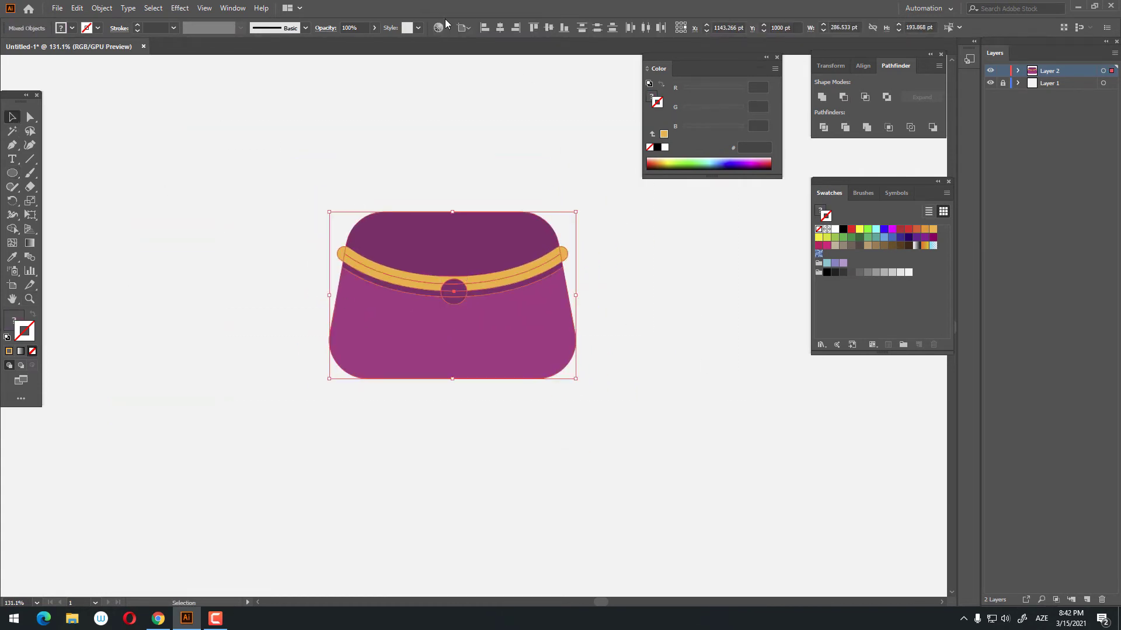
{"action": "key", "text": "ctrl+shift+a"}
{"action": "key", "text": "z"}
{"action": "left_click_drag", "start_coordinate": [492, 280], "coordinate": [573, 353]}
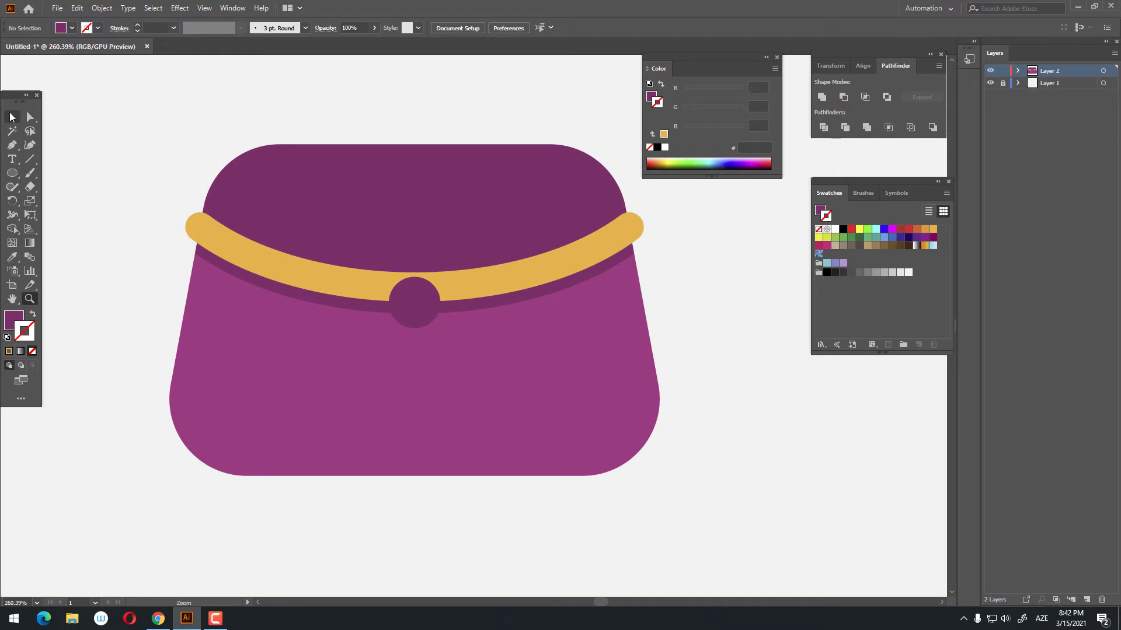
{"action": "key", "text": "ctrl+a"}
{"action": "left_click", "coordinate": [17, 255]}
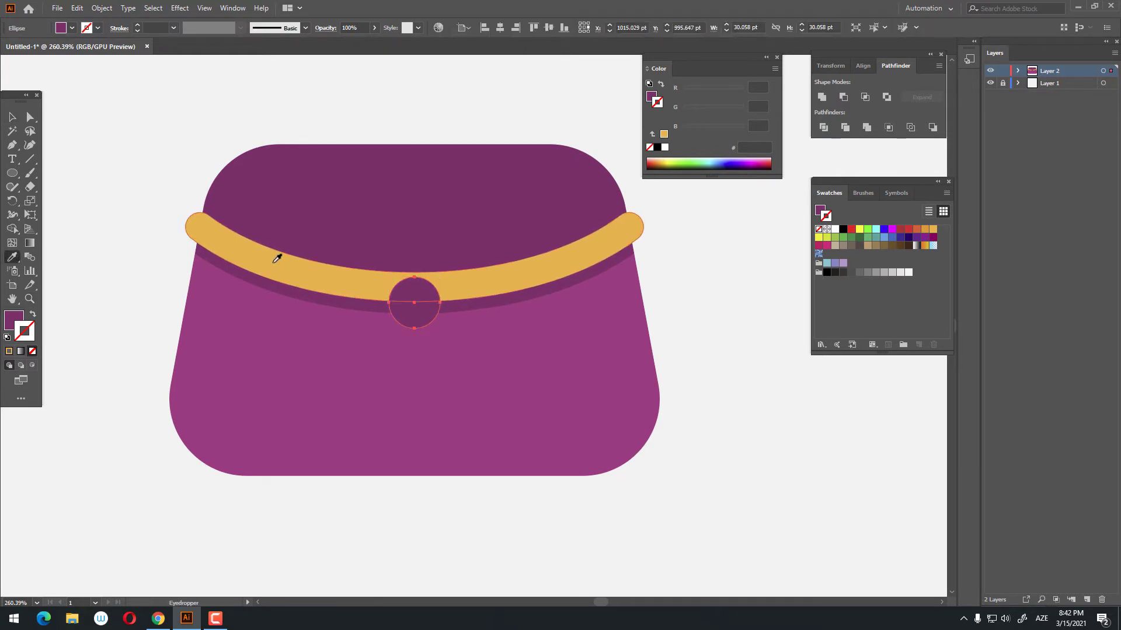
Paste a copy of the clasp circle in front, enlarge it, and fill it dark purple.
{"action": "left_click", "coordinate": [275, 253]}
{"action": "scroll", "coordinate": [392, 351], "scroll_direction": "up", "scroll_amount": 2}
{"action": "left_click", "coordinate": [12, 117]}
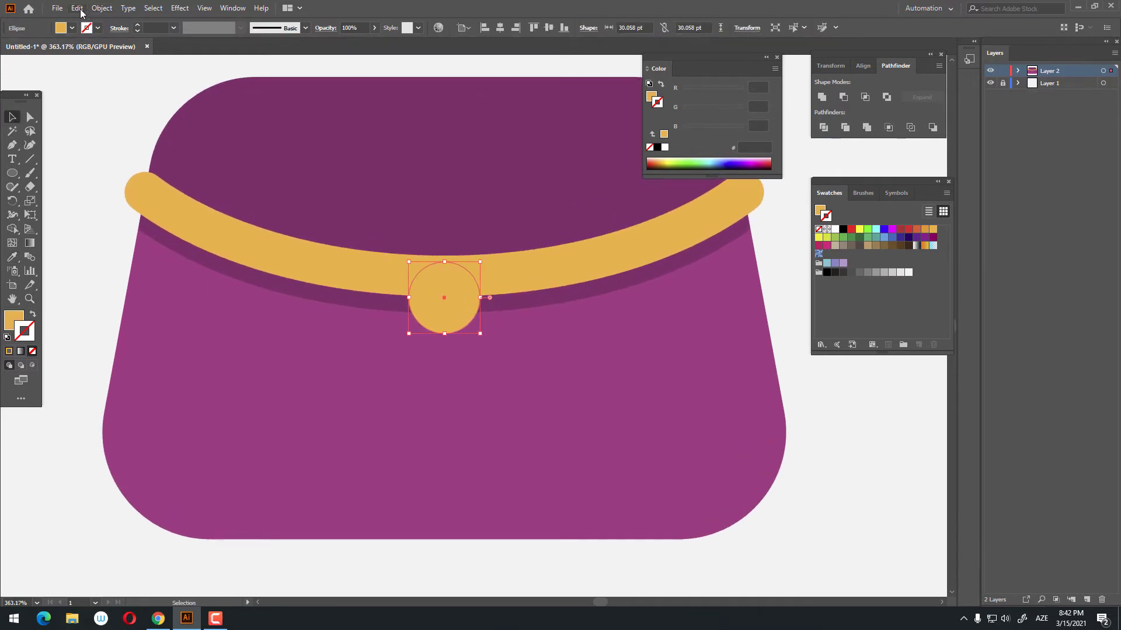
{"action": "left_click", "coordinate": [77, 8]}
{"action": "left_click", "coordinate": [94, 62]}
{"action": "left_click", "coordinate": [77, 9]}
{"action": "left_click", "coordinate": [140, 91]}
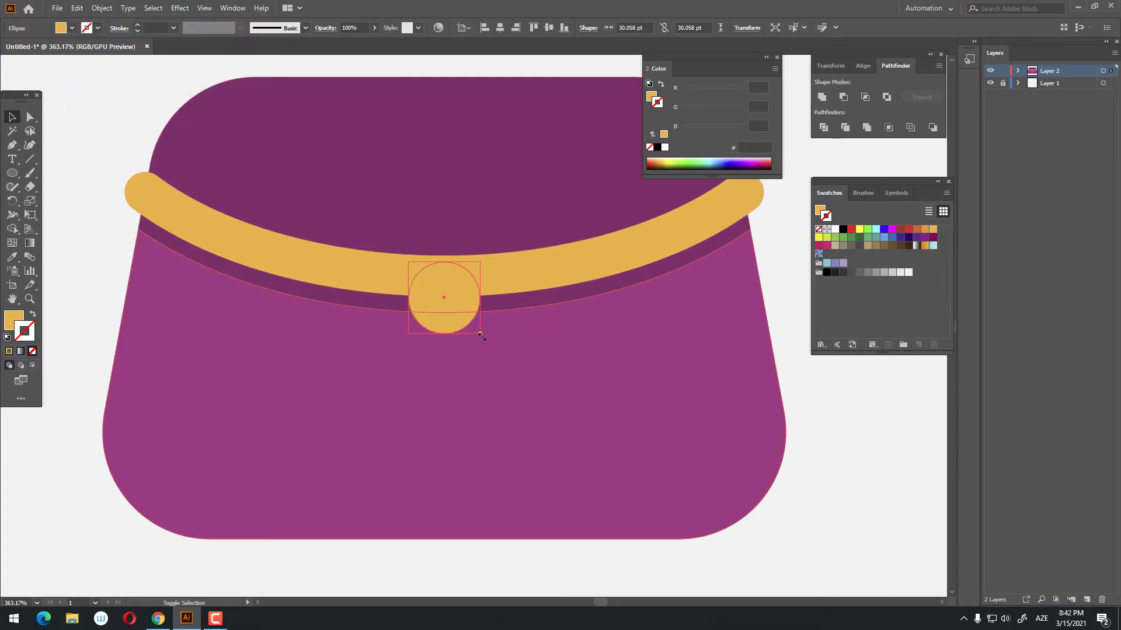
{"action": "left_click_drag", "start_coordinate": [481, 337], "coordinate": [487, 340]}
{"action": "key", "text": "i"}
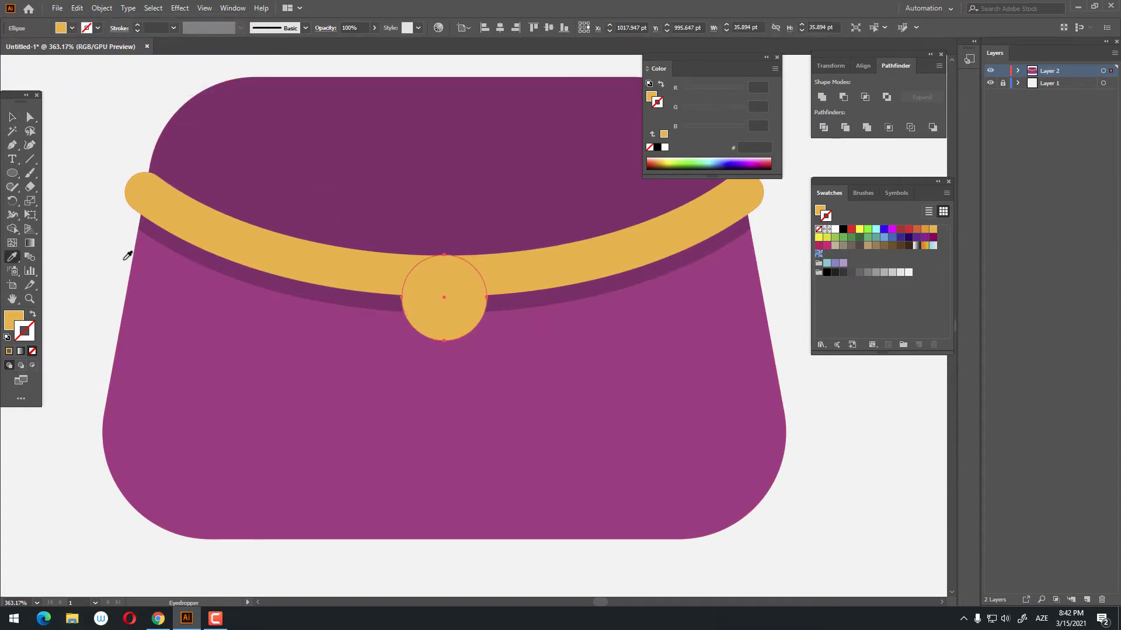
{"action": "left_click", "coordinate": [308, 288]}
Send the dark circle behind the gold clasp and tuck the clasp behind the band.
{"action": "left_click", "coordinate": [12, 116]}
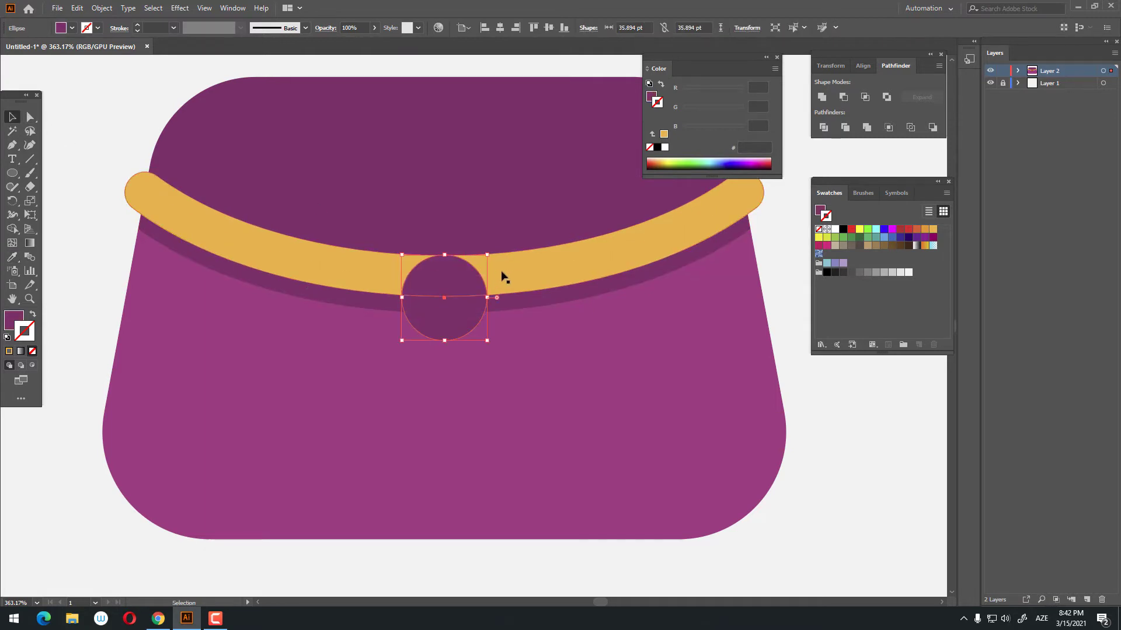
{"action": "right_click", "coordinate": [471, 281]}
{"action": "mouse_move", "coordinate": [503, 475]}
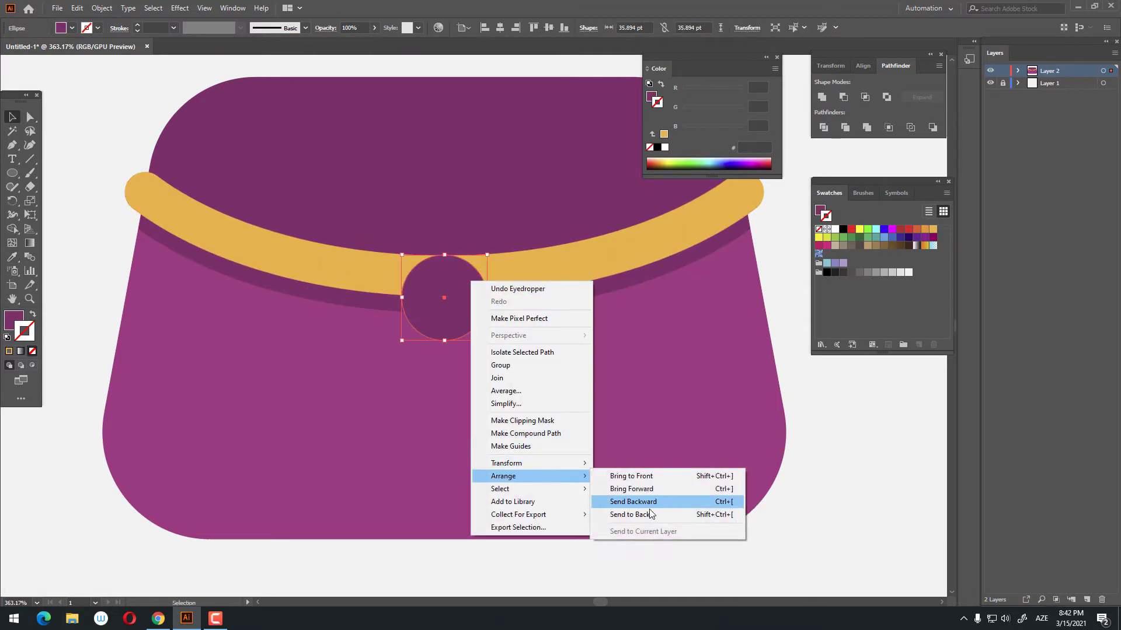
{"action": "left_click", "coordinate": [682, 502]}
{"action": "left_click", "coordinate": [888, 461]}
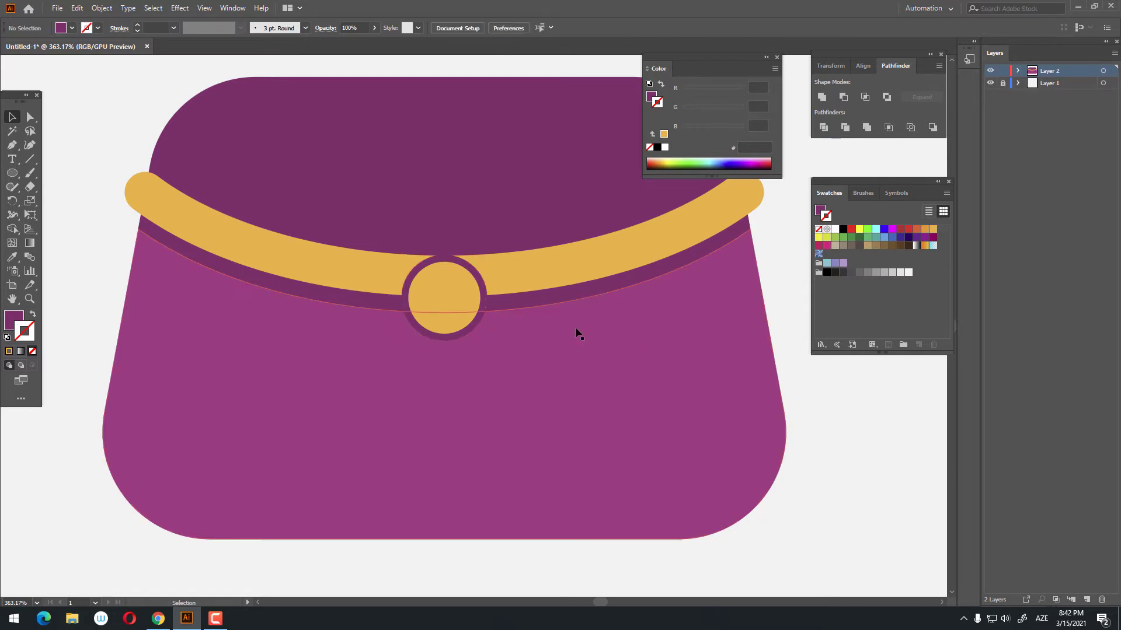
{"action": "right_click", "coordinate": [484, 308]}
{"action": "mouse_move", "coordinate": [515, 500]}
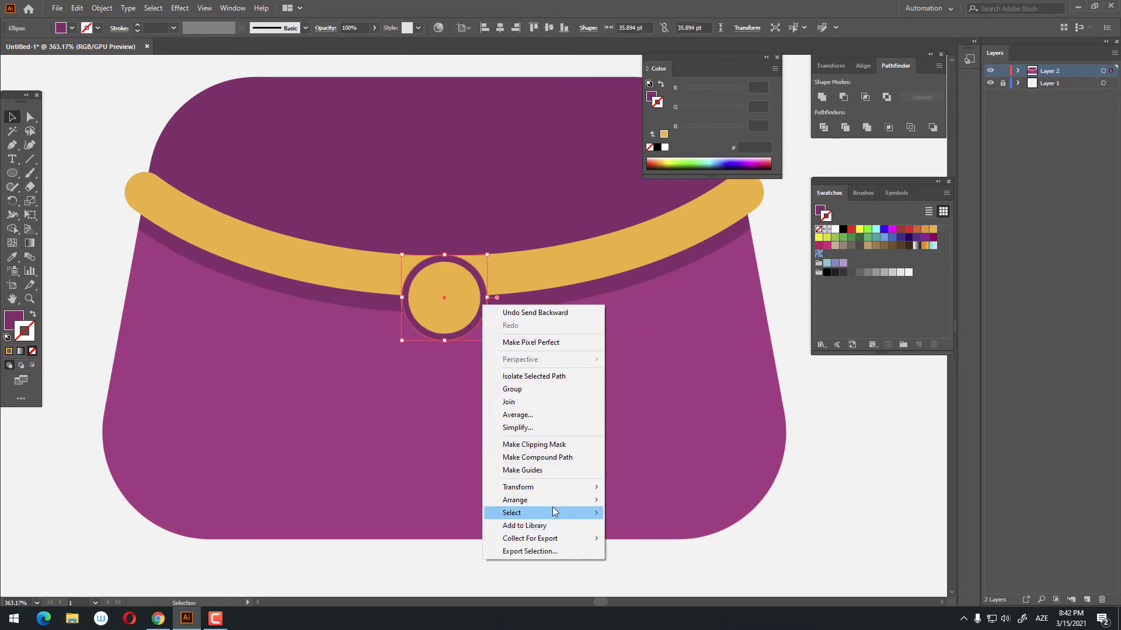
{"action": "left_click", "coordinate": [692, 525]}
Place the dark ring circle behind the belt and select it.
{"action": "left_click", "coordinate": [890, 463]}
{"action": "key", "text": "z"}
{"action": "left_click", "coordinate": [663, 437], "text": "alt"}
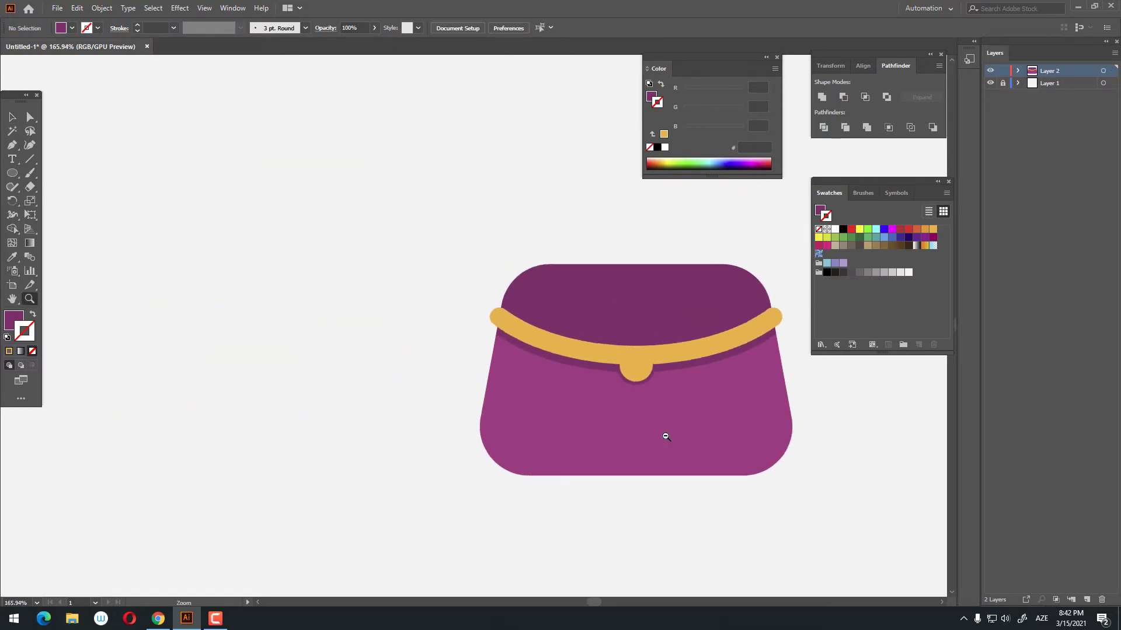
{"action": "left_click", "coordinate": [550, 348]}
{"action": "left_click", "coordinate": [104, 202]}
{"action": "left_click", "coordinate": [12, 120]}
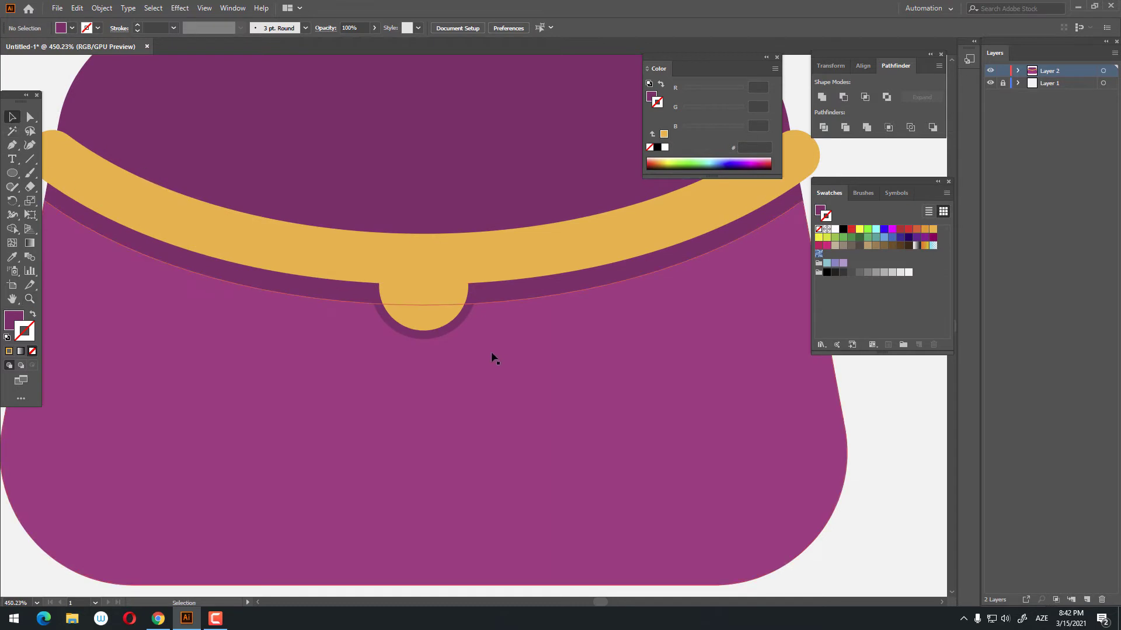
{"action": "left_click", "coordinate": [450, 336]}
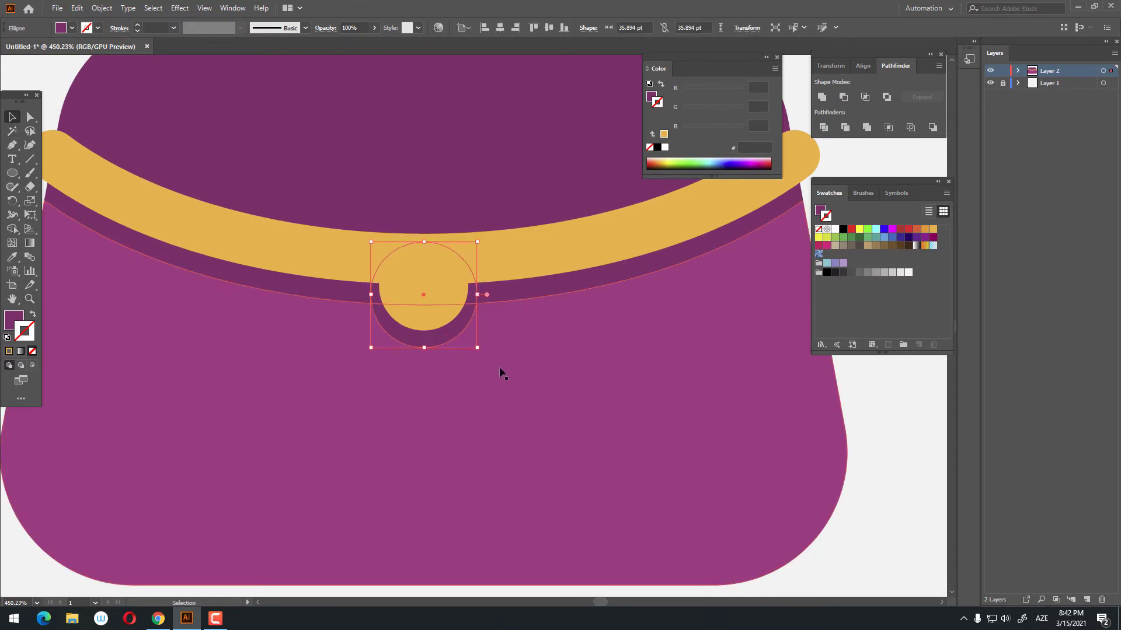
Group the ring with the belt and bag body, then zoom out to view the whole bag.
{"action": "left_click", "coordinate": [500, 295], "text": "shift"}
{"action": "key", "text": "z"}
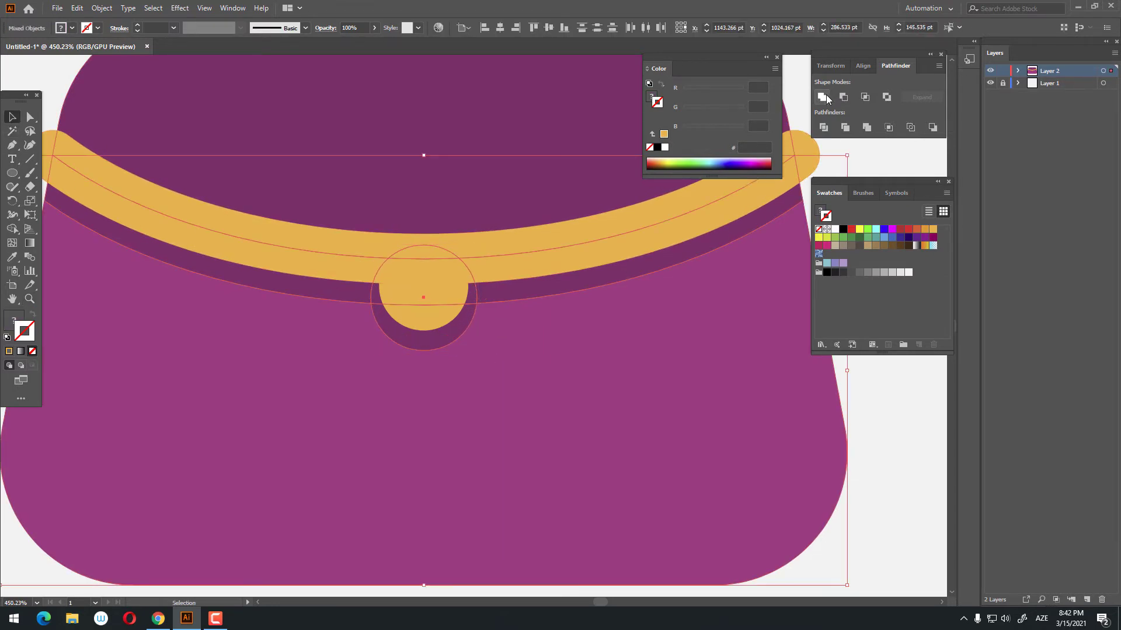
{"action": "left_click", "coordinate": [450, 268], "text": "alt"}
{"action": "left_click_drag", "start_coordinate": [451, 267], "coordinate": [484, 284]}
{"action": "key", "text": "v"}
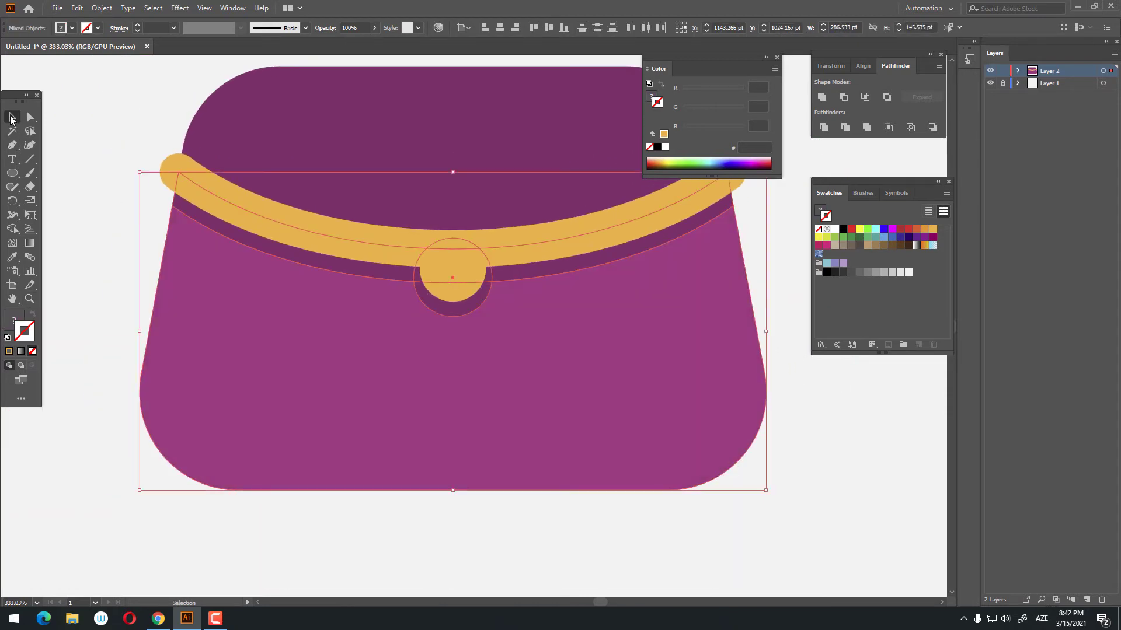
{"action": "left_click", "coordinate": [236, 232]}
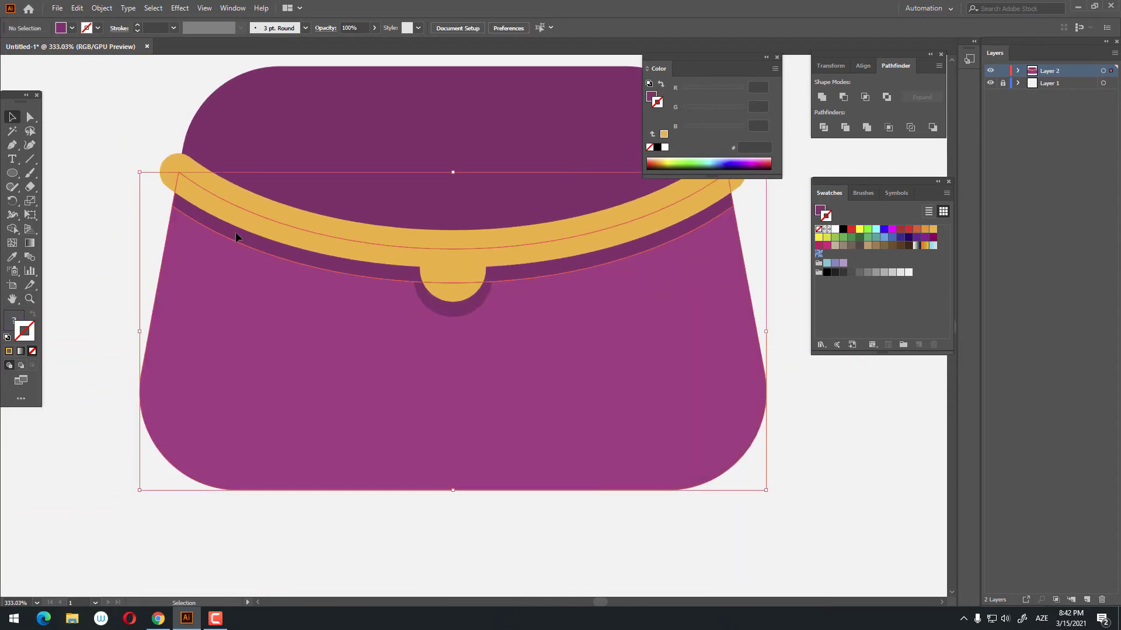
{"action": "left_click", "coordinate": [421, 301]}
{"action": "left_click", "coordinate": [778, 407]}
{"action": "key", "text": "z"}
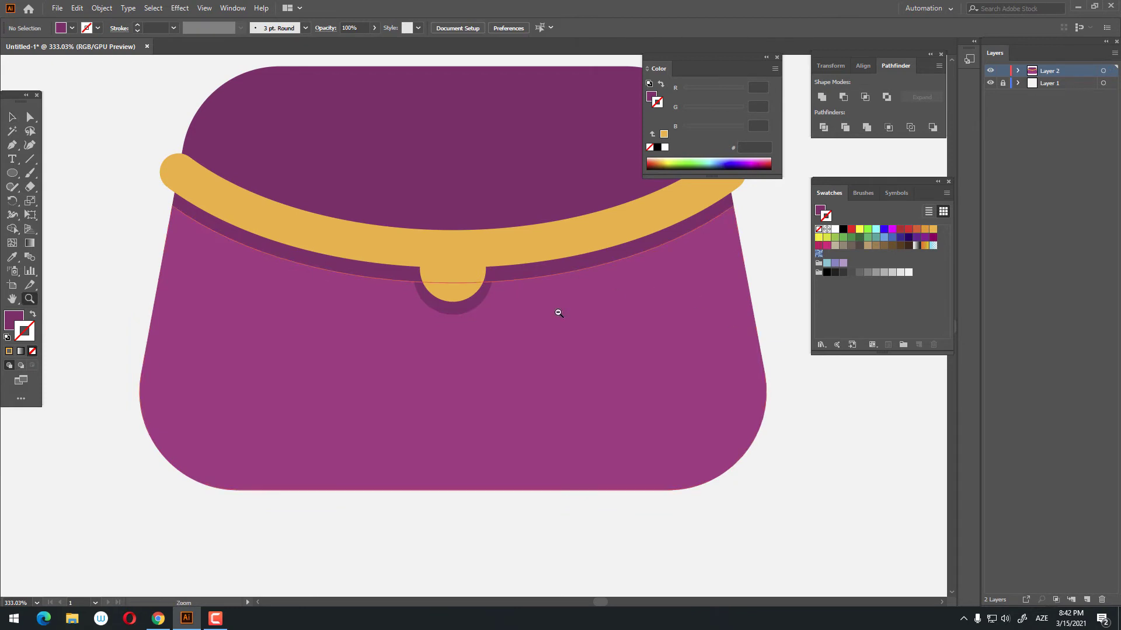
{"action": "left_click_drag", "start_coordinate": [555, 312], "coordinate": [397, 378]}
{"action": "scroll", "coordinate": [327, 316], "scroll_direction": "up", "scroll_amount": 3}
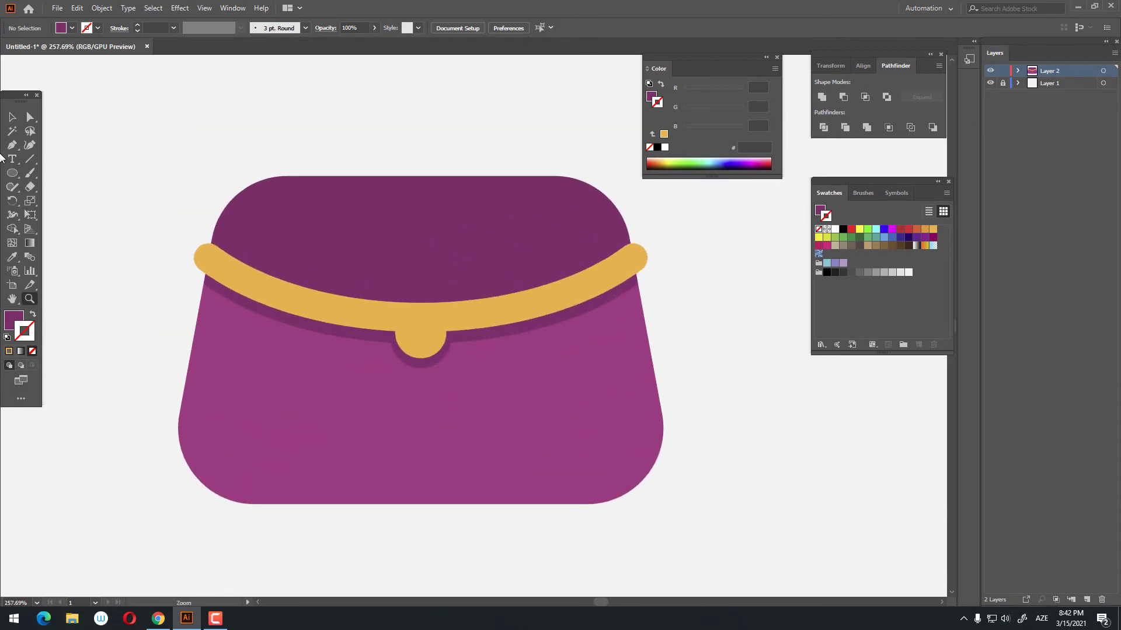
Paste a copy of the gold clasp in front and shrink it around its centre.
{"action": "left_click", "coordinate": [410, 336]}
{"action": "left_click", "coordinate": [77, 8]}
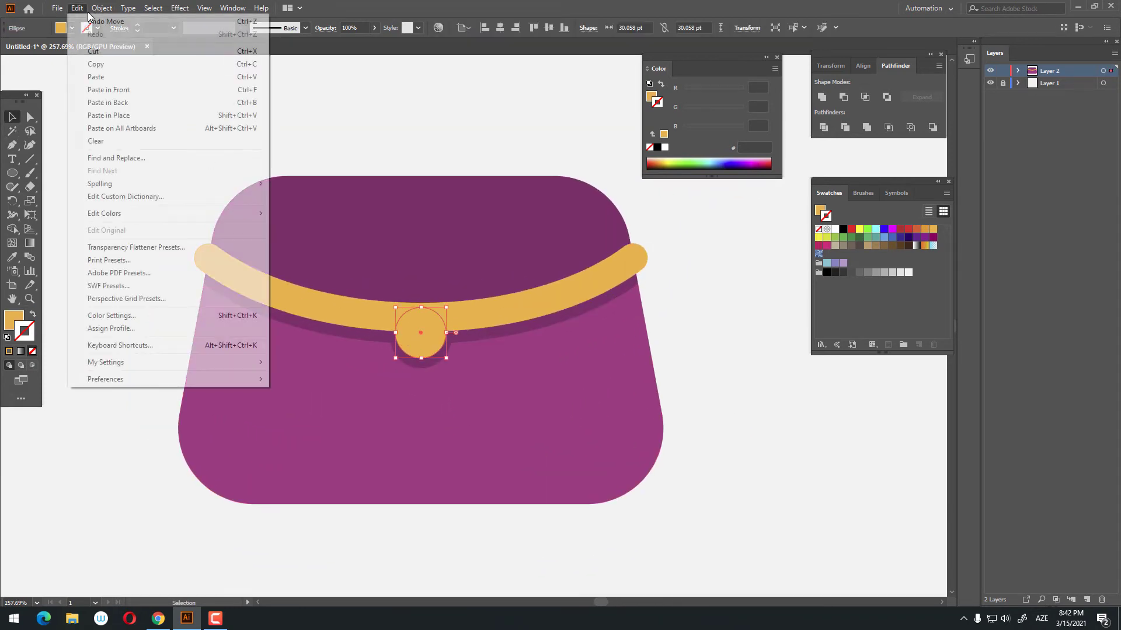
{"action": "left_click", "coordinate": [114, 64]}
{"action": "left_click", "coordinate": [76, 8]}
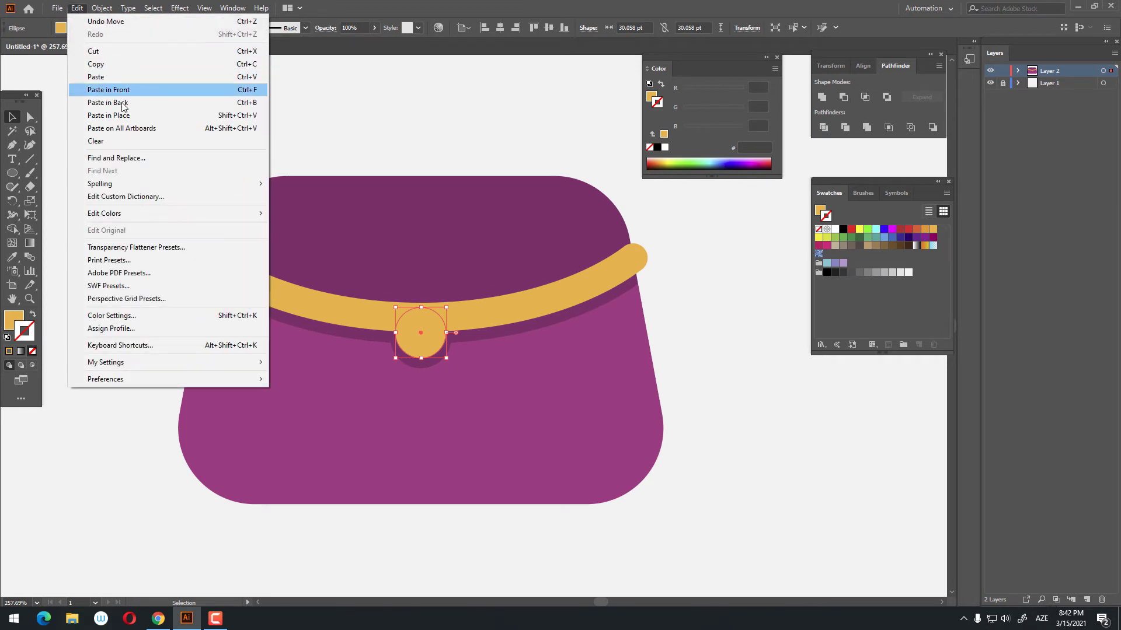
{"action": "left_click", "coordinate": [111, 90]}
{"action": "left_click_drag", "start_coordinate": [446, 358], "coordinate": [437, 348]}
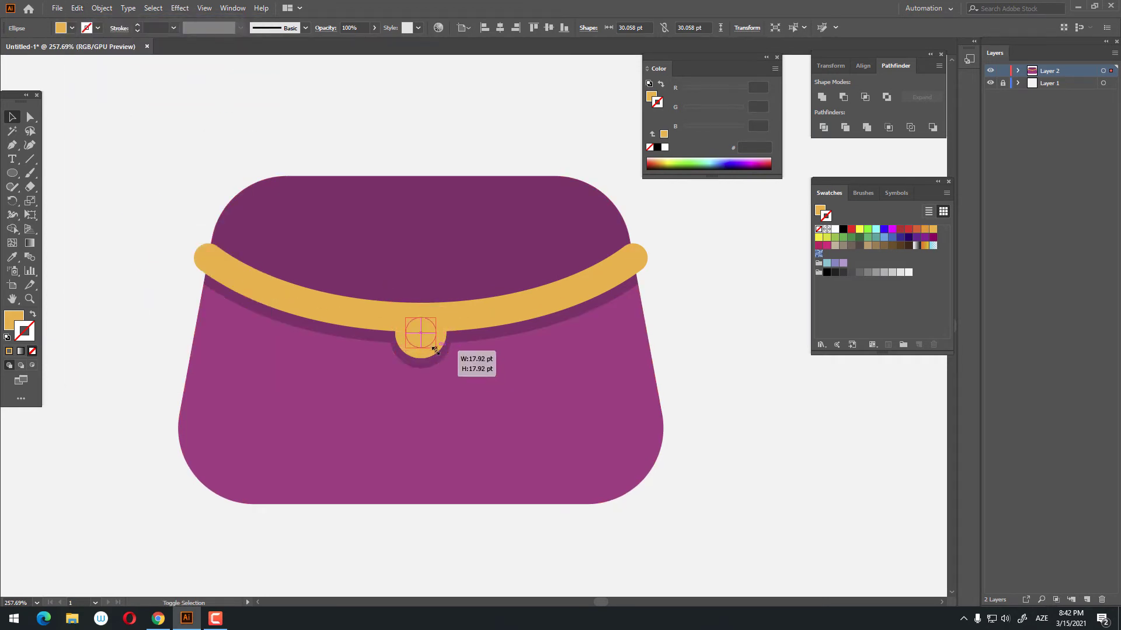
Give the small clasp copy an orange F7931E outline at 3 pt.
{"action": "left_click", "coordinate": [923, 231]}
{"action": "left_click", "coordinate": [755, 450]}
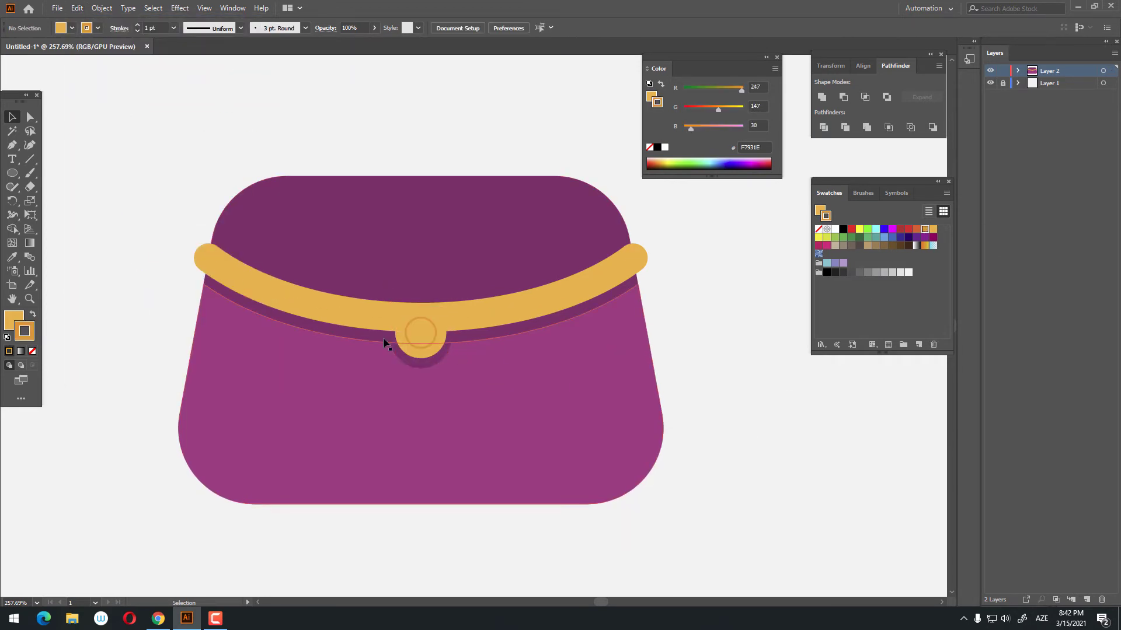
{"action": "left_click", "coordinate": [408, 344]}
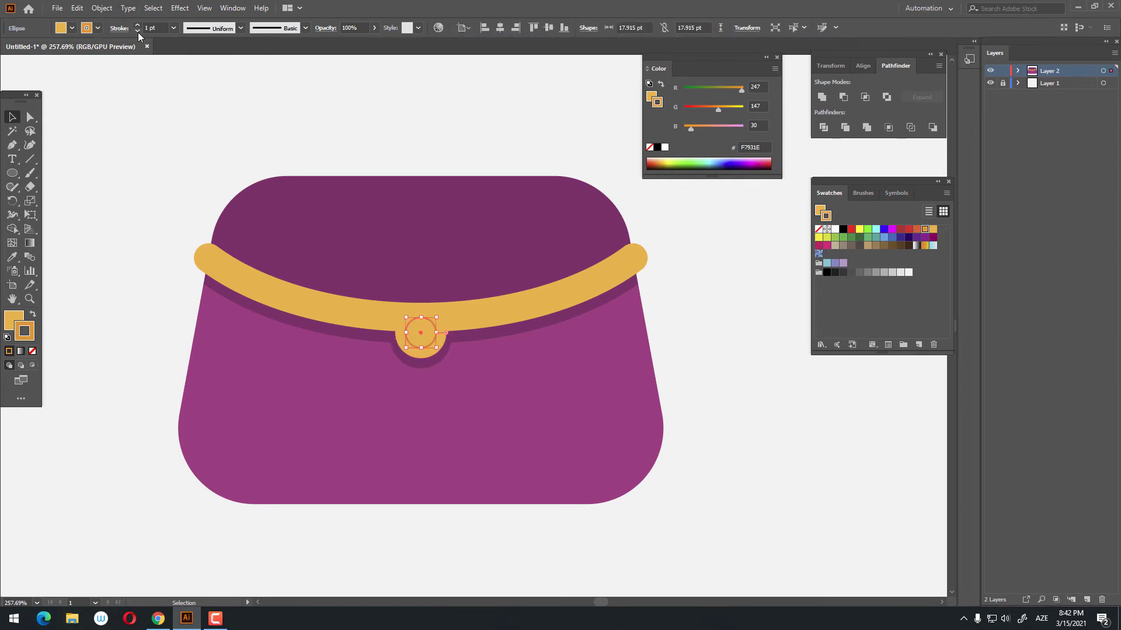
{"action": "left_click", "coordinate": [123, 202]}
{"action": "scroll", "coordinate": [177, 217], "scroll_direction": "up", "scroll_amount": 5}
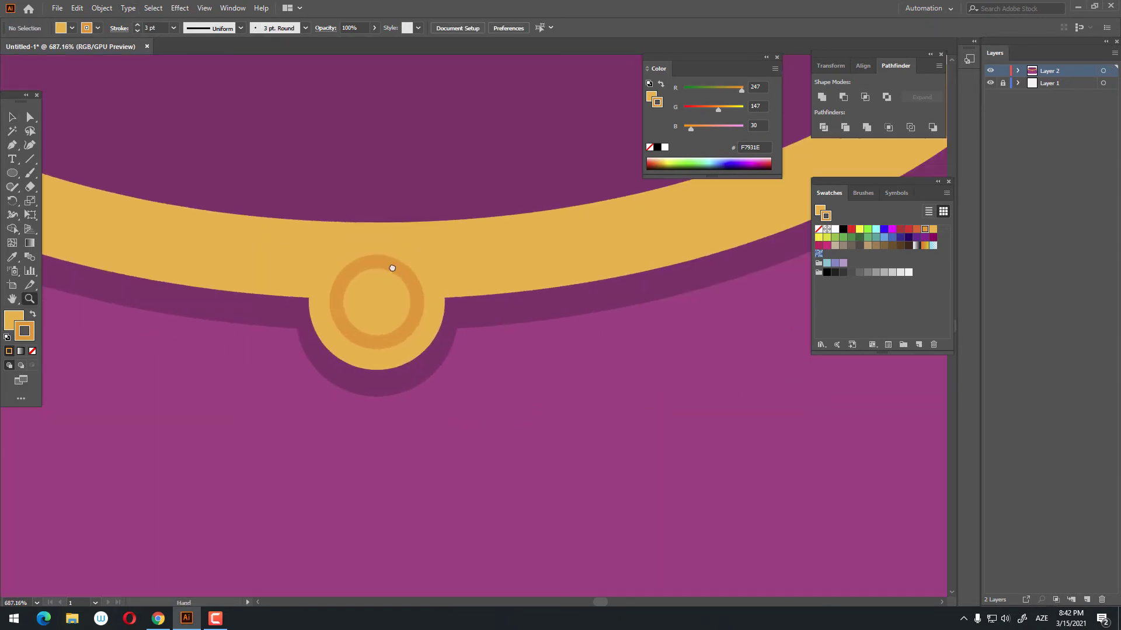
{"action": "left_click_drag", "start_coordinate": [392, 267], "coordinate": [336, 232]}
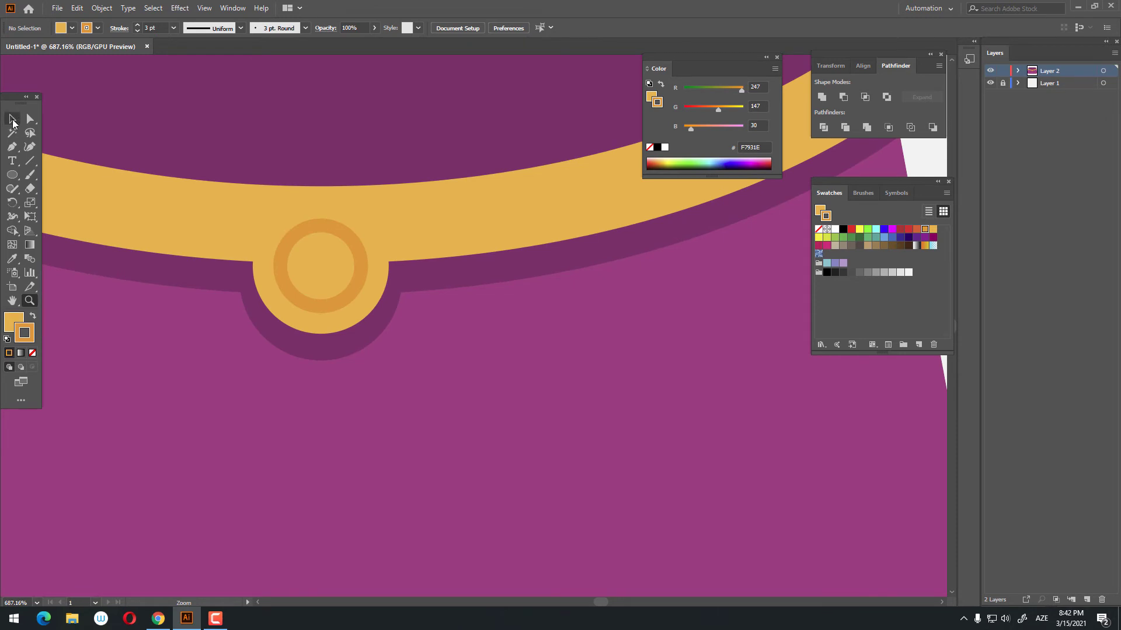
Expand the small orange ring's fill and stroke into solid shapes.
{"action": "left_click", "coordinate": [333, 232]}
{"action": "left_click", "coordinate": [77, 7]}
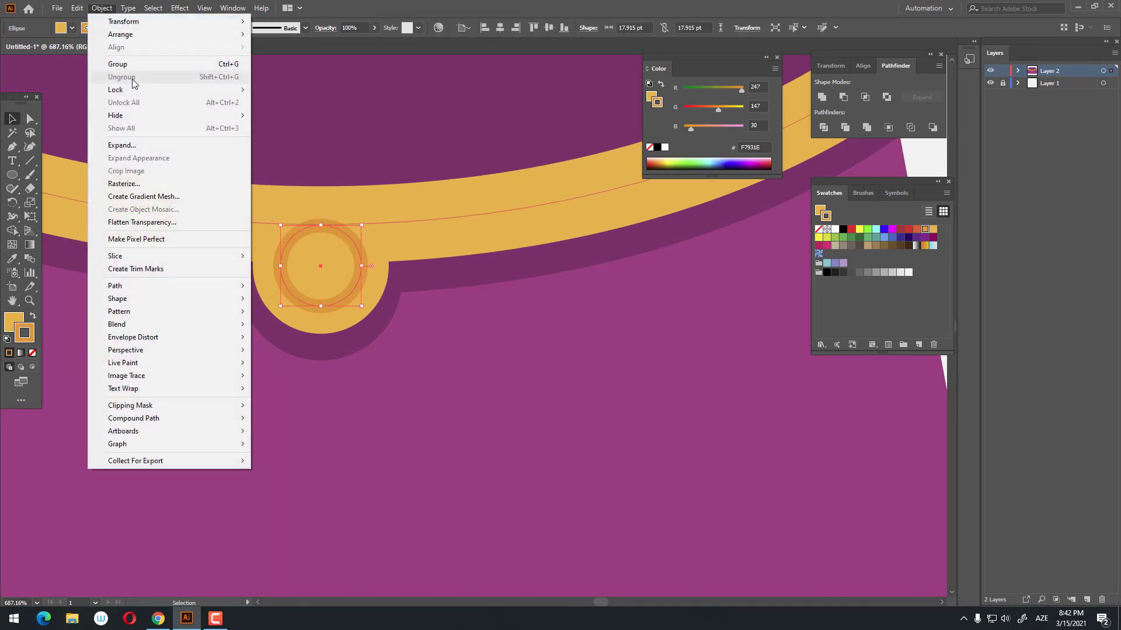
{"action": "left_click", "coordinate": [122, 145]}
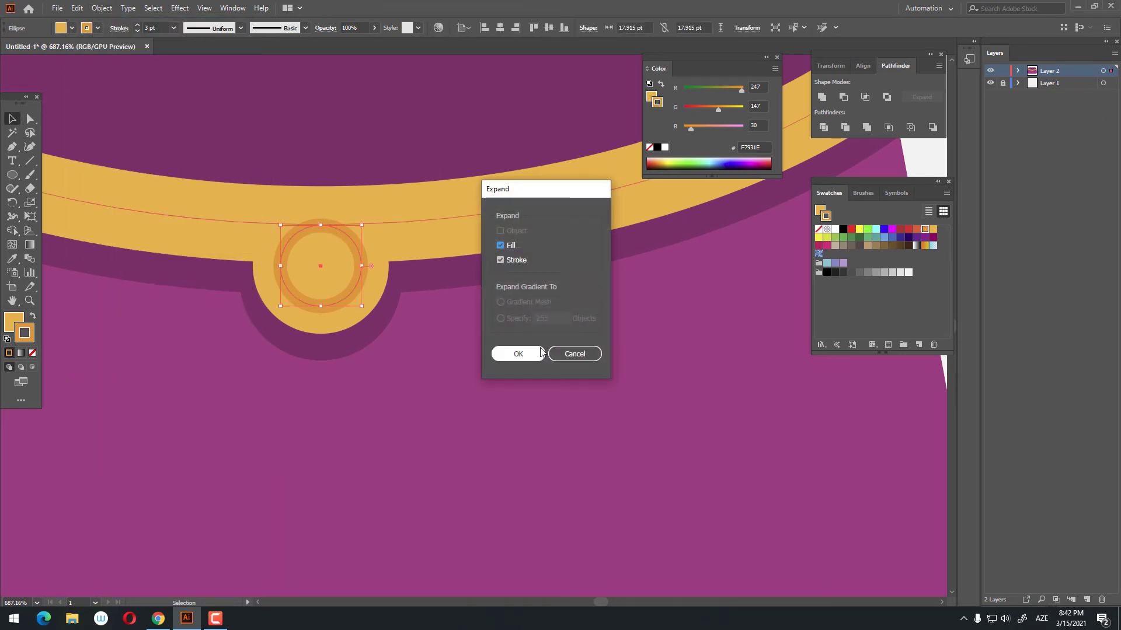
{"action": "left_click", "coordinate": [514, 353]}
{"action": "scroll", "coordinate": [321, 270], "scroll_direction": "down", "scroll_amount": 1}
{"action": "scroll", "coordinate": [322, 270], "scroll_direction": "down", "scroll_amount": 5}
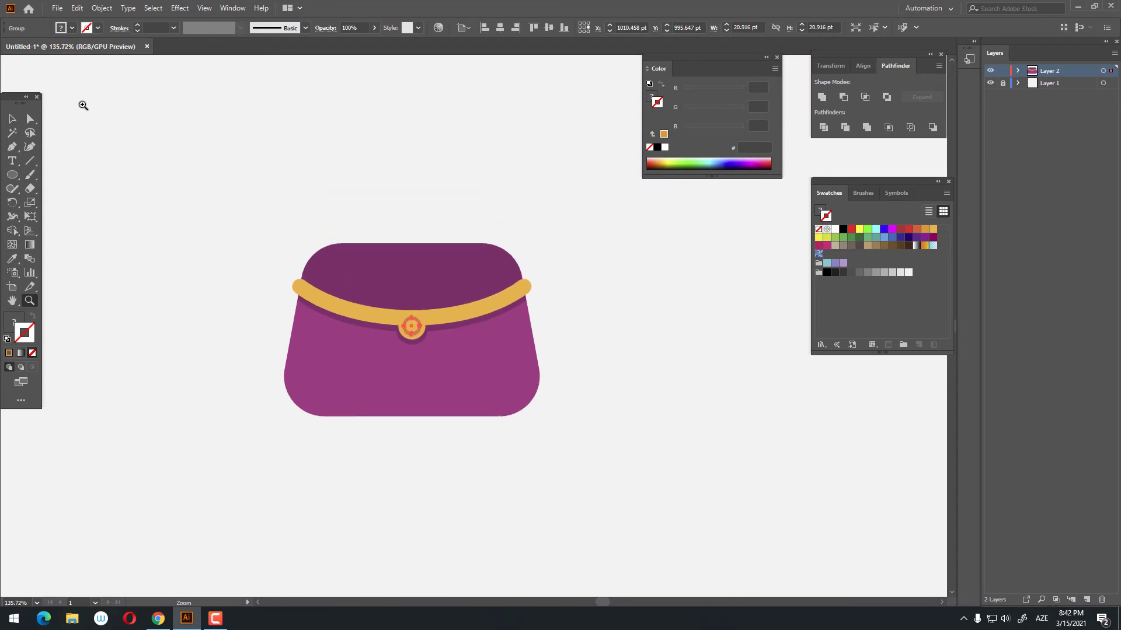
{"action": "left_click", "coordinate": [378, 167]}
{"action": "scroll", "coordinate": [447, 267], "scroll_direction": "up", "scroll_amount": 2}
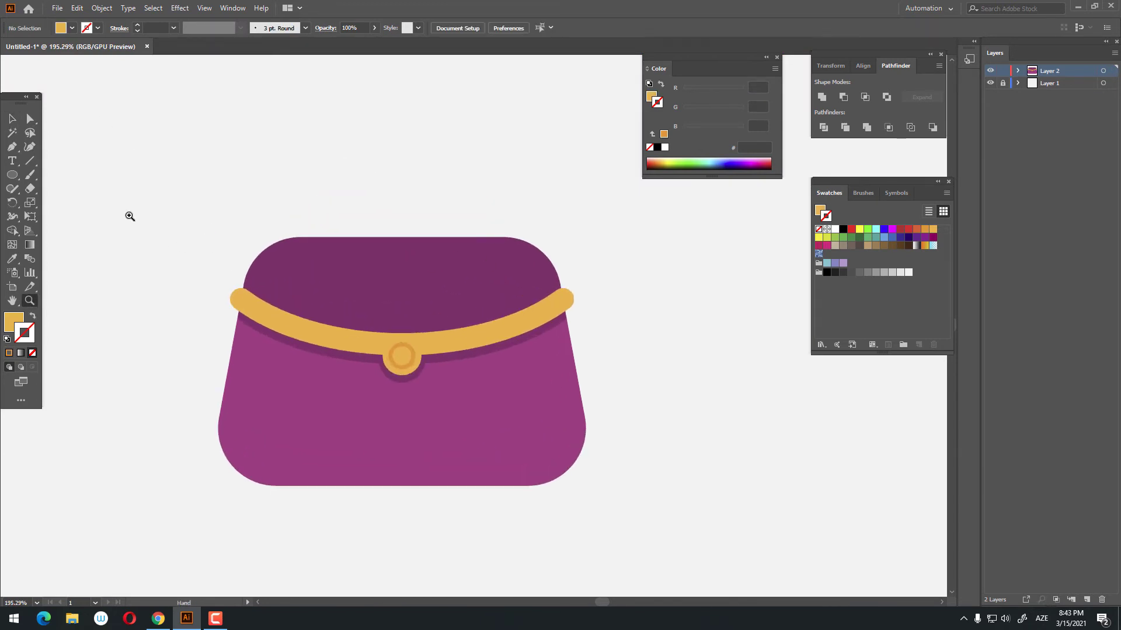
Draw a rectangle above the bag and centre it horizontally on the bag.
{"action": "left_click", "coordinate": [16, 173]}
{"action": "left_click_drag", "start_coordinate": [4, 174], "coordinate": [47, 173]}
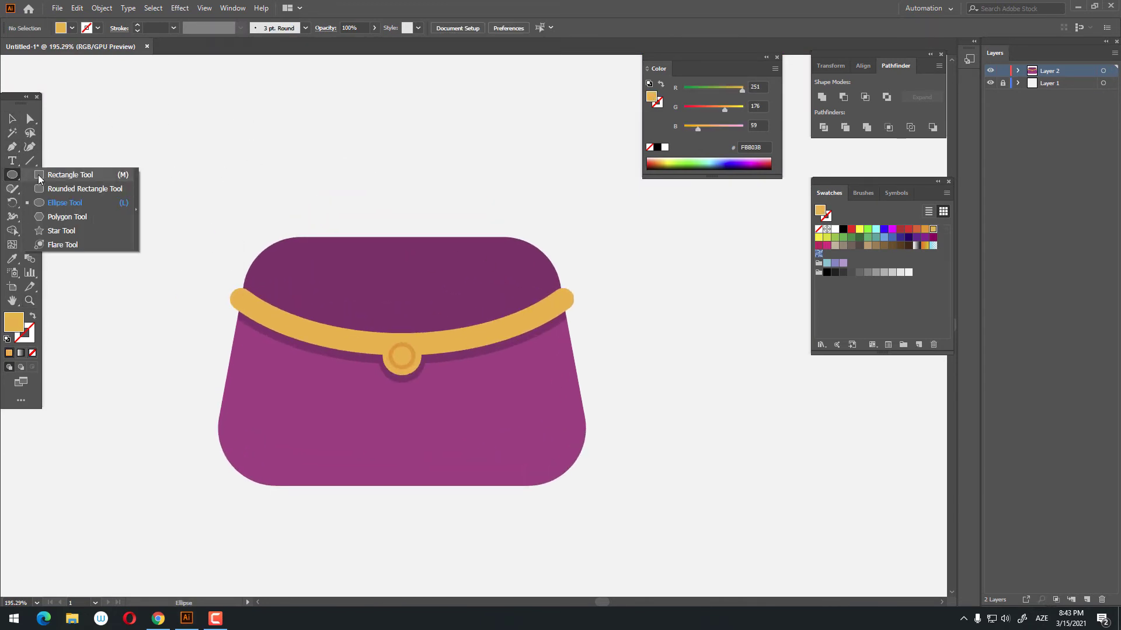
{"action": "left_click_drag", "start_coordinate": [305, 254], "coordinate": [504, 134]}
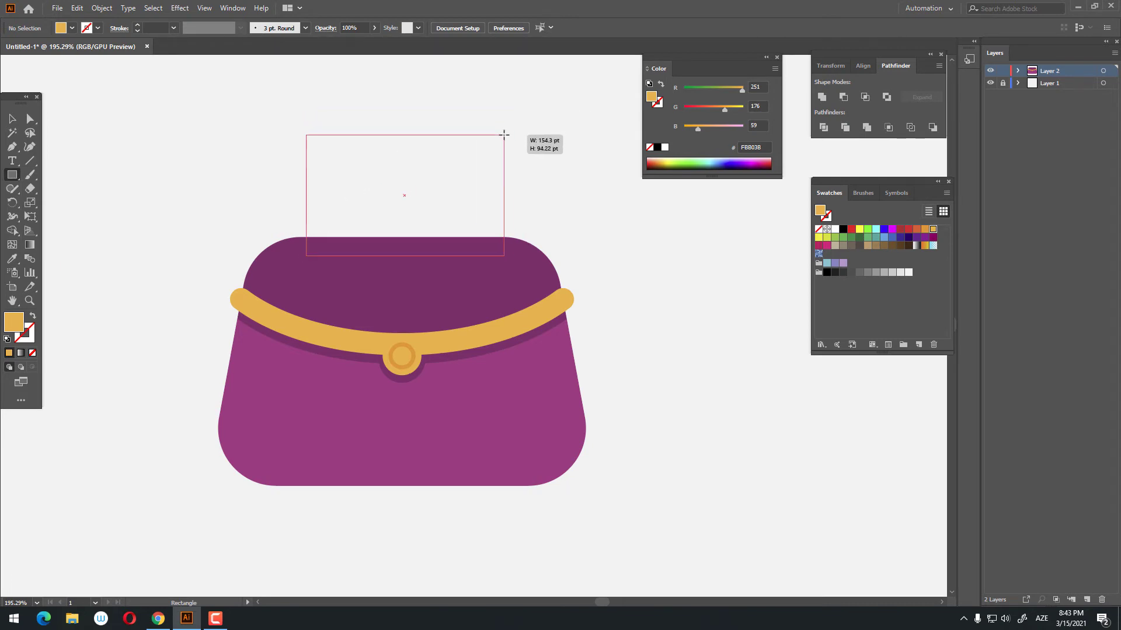
{"action": "left_click", "coordinate": [11, 123]}
{"action": "key", "text": "ctrl+a"}
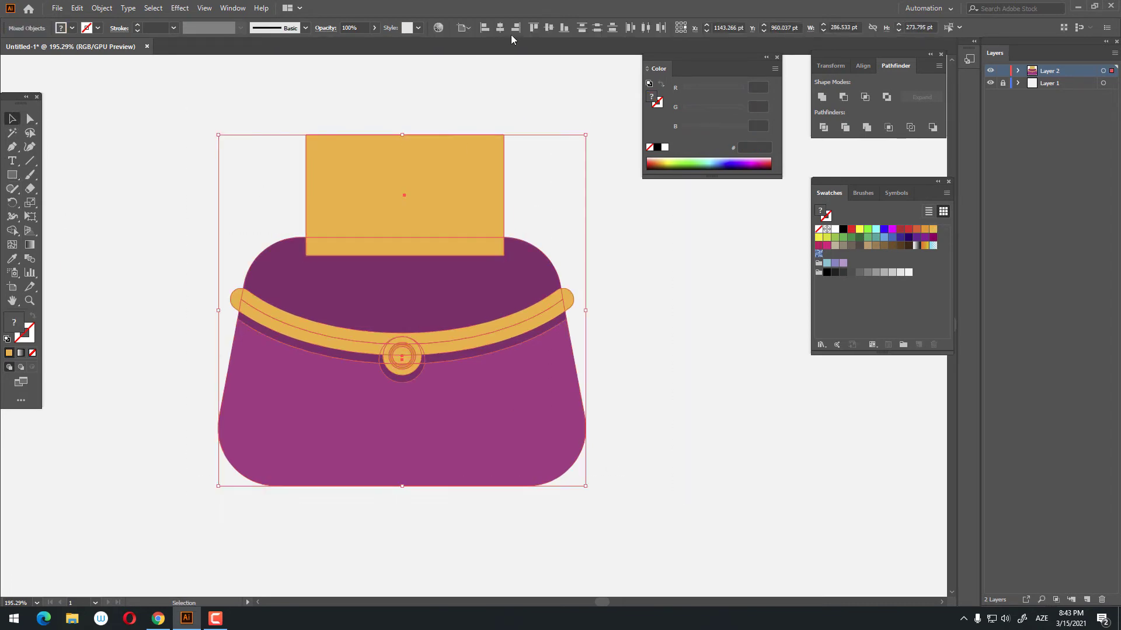
{"action": "left_click", "coordinate": [503, 29]}
{"action": "key", "text": "ctrl+shift+a"}
{"action": "left_click", "coordinate": [337, 240]}
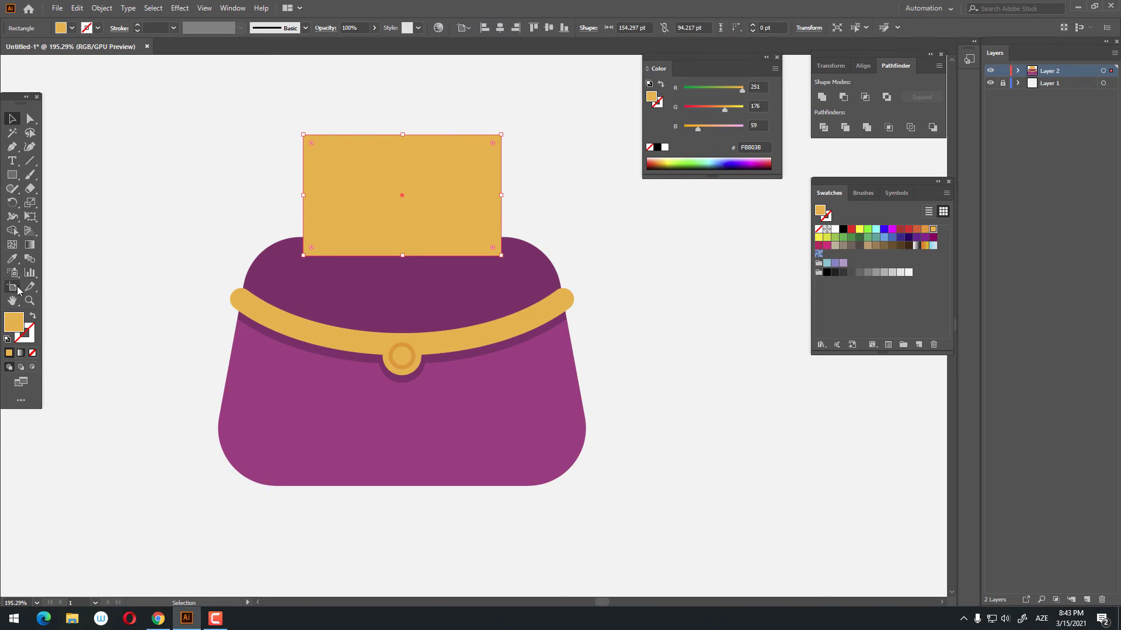
Sample the bag's dark purple onto the rectangle and turn it into an outline.
{"action": "left_click", "coordinate": [14, 260]}
{"action": "left_click", "coordinate": [338, 268]}
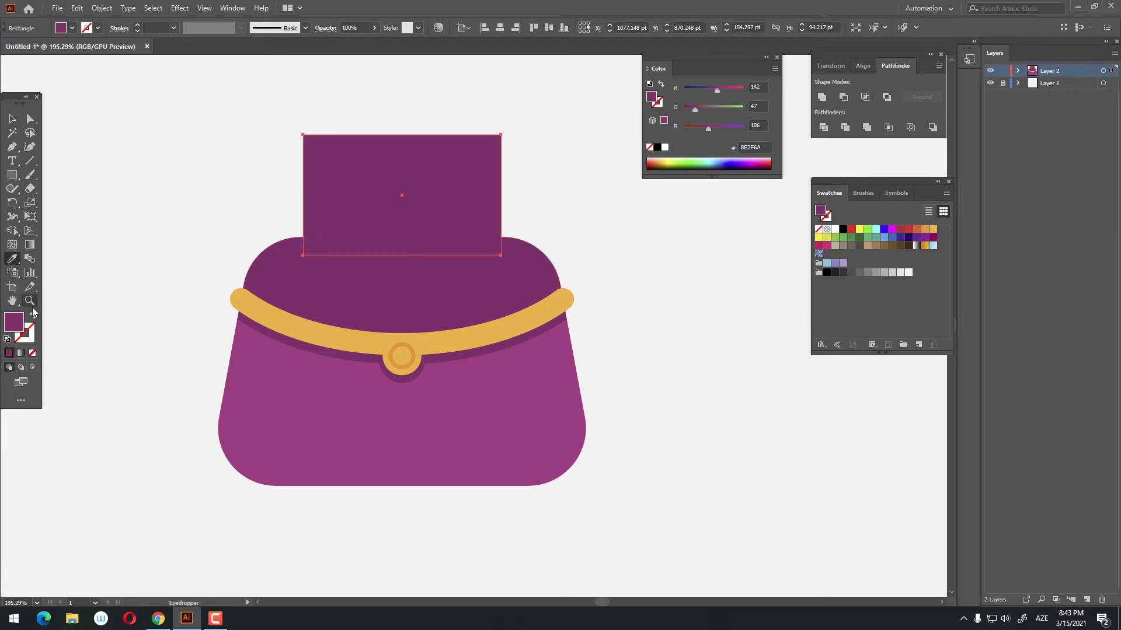
{"action": "left_click", "coordinate": [32, 310]}
{"action": "left_click", "coordinate": [12, 119]}
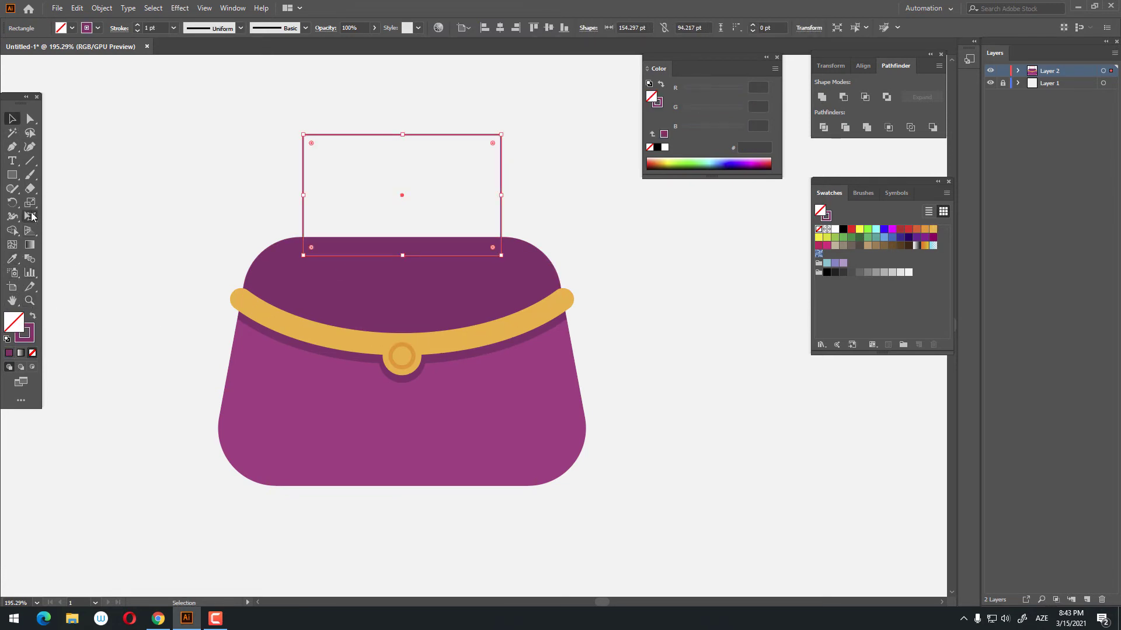
Taper the rectangle's top inward and round its top corners into an arch.
{"action": "left_click", "coordinate": [31, 216]}
{"action": "left_click_drag", "start_coordinate": [307, 138], "coordinate": [319, 142]}
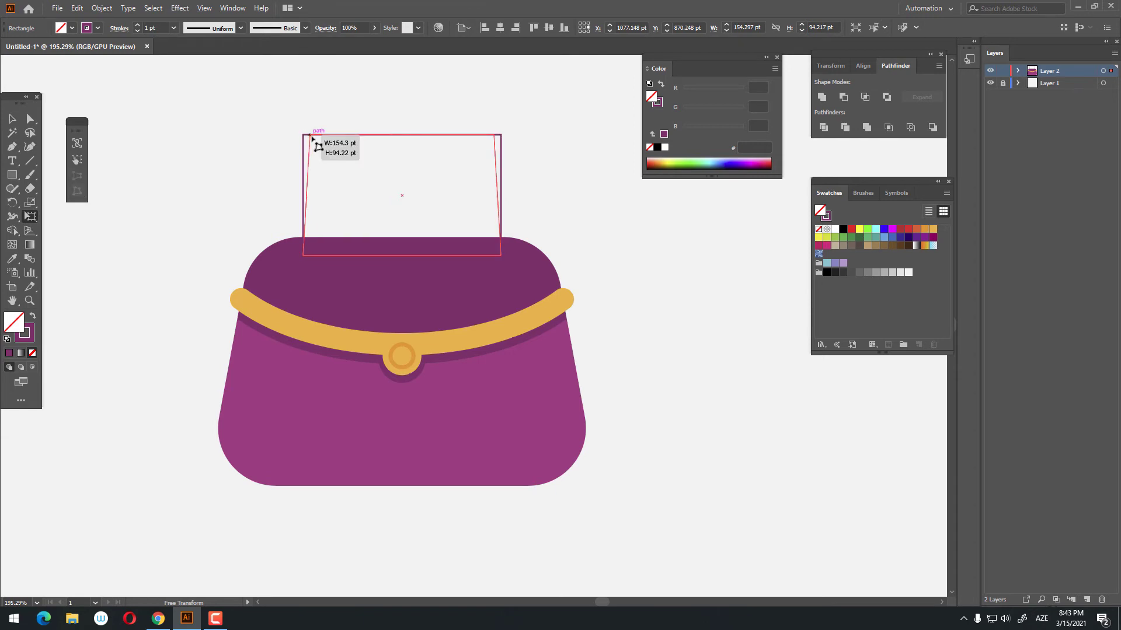
{"action": "left_click", "coordinate": [30, 119]}
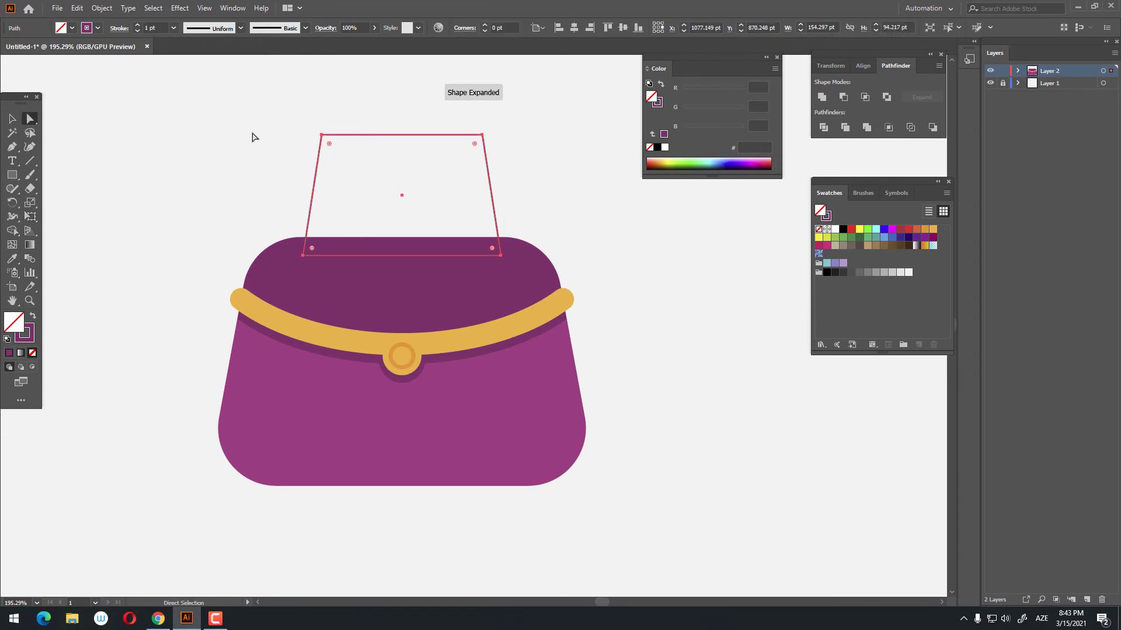
{"action": "left_click_drag", "start_coordinate": [266, 115], "coordinate": [554, 142]}
{"action": "mouse_move", "coordinate": [332, 146]}
{"action": "left_mouse_down"}
{"action": "mouse_move", "coordinate": [354, 246]}
{"action": "mouse_move", "coordinate": [397, 212]}
{"action": "mouse_move", "coordinate": [393, 163]}
{"action": "left_mouse_up"}
Thicken the handle outline to 13 pt.
{"action": "left_click", "coordinate": [12, 119]}
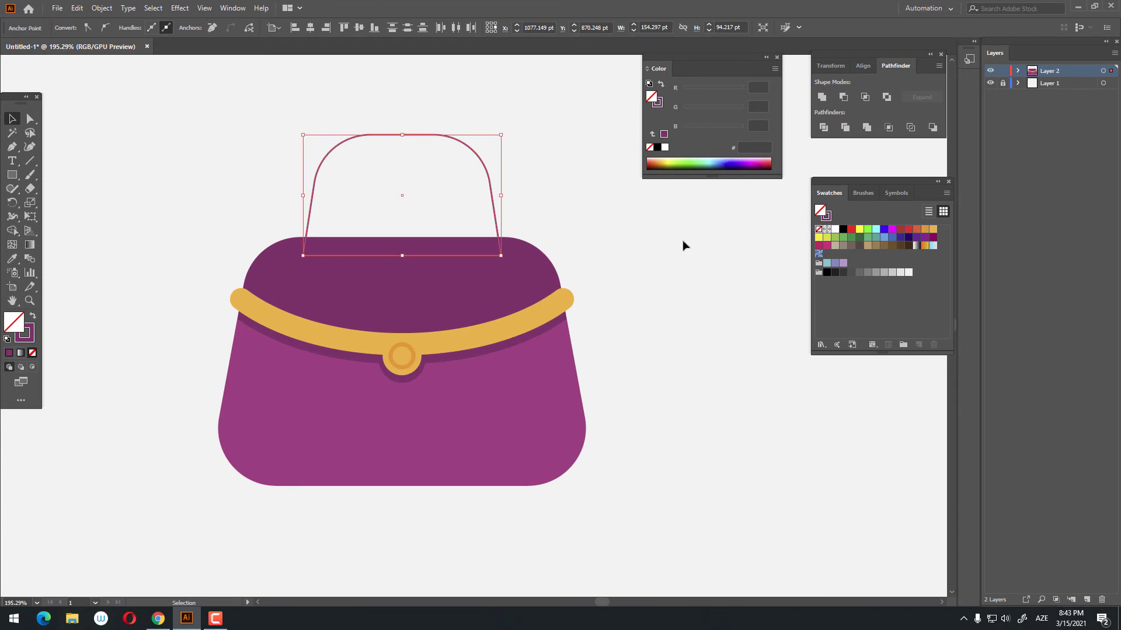
{"action": "left_click", "coordinate": [494, 174]}
{"action": "left_click", "coordinate": [138, 26]}
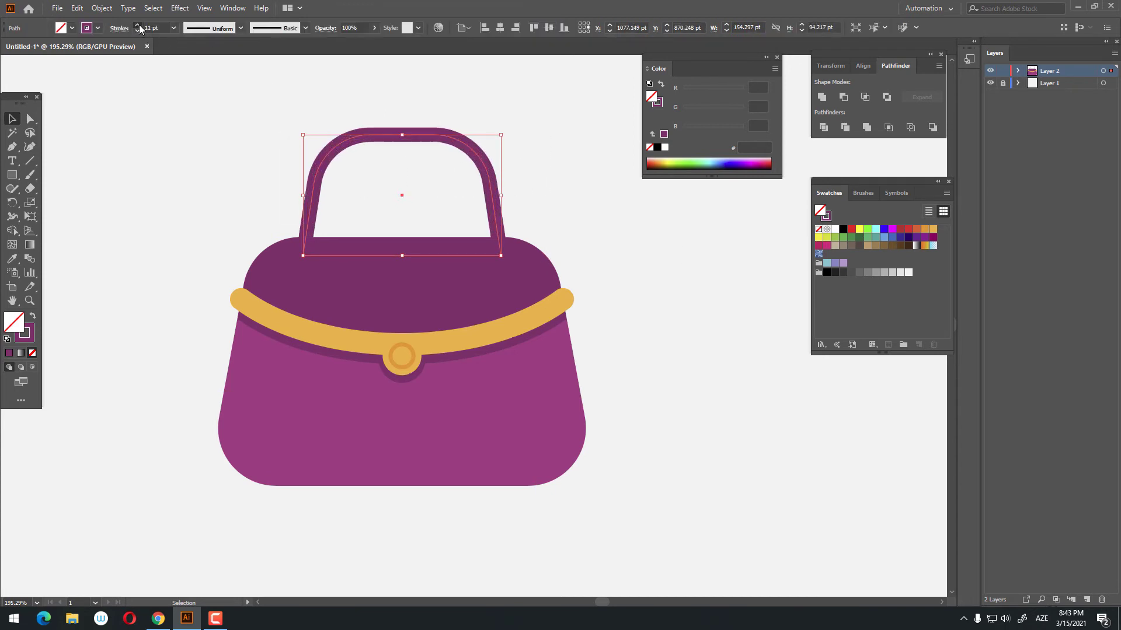
Paste a copy of the handle directly on top of the original.
{"action": "left_click", "coordinate": [77, 8]}
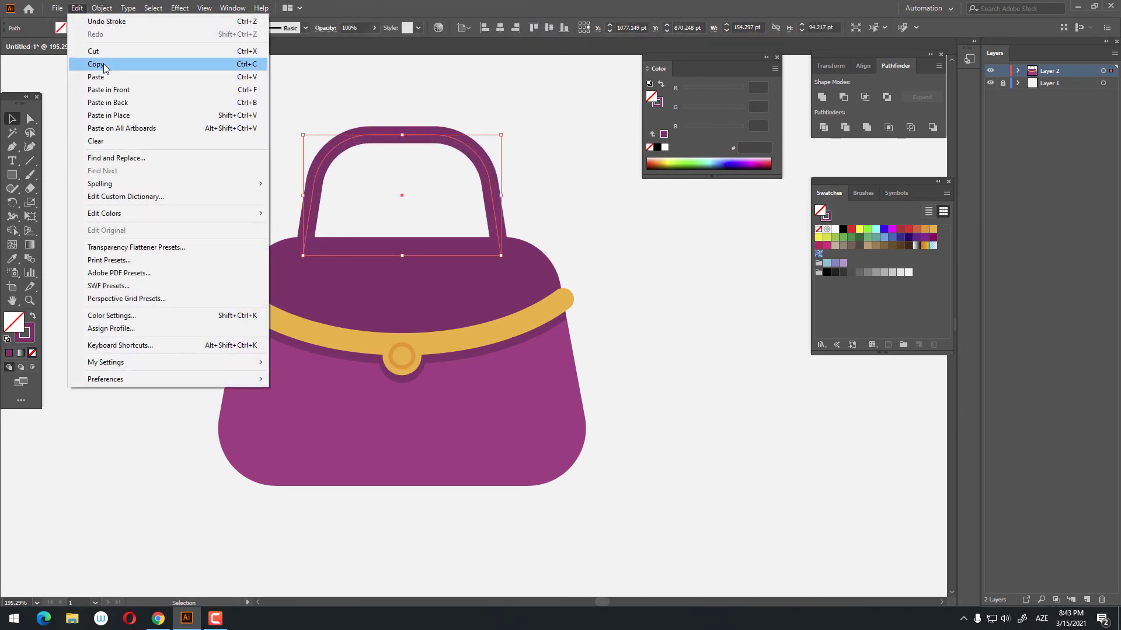
{"action": "left_click", "coordinate": [99, 62]}
{"action": "left_click", "coordinate": [77, 8]}
{"action": "left_click", "coordinate": [105, 90]}
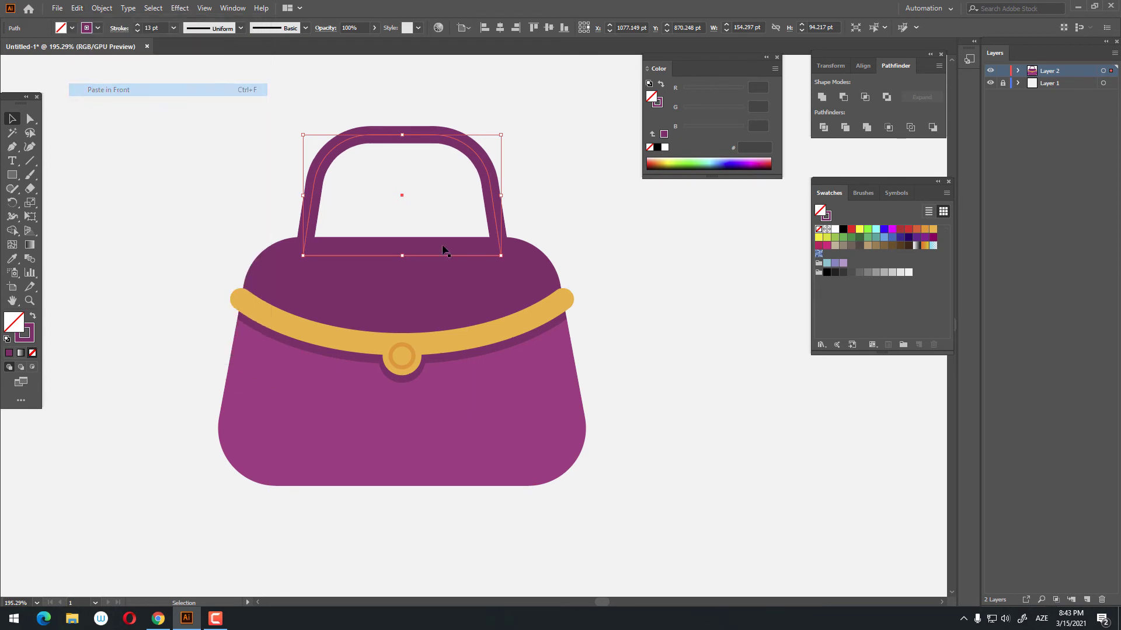
Recolour the handle copy's stroke to deep purple 631E4C.
{"action": "double_click", "coordinate": [486, 170]}
{"action": "double_click", "coordinate": [29, 337]}
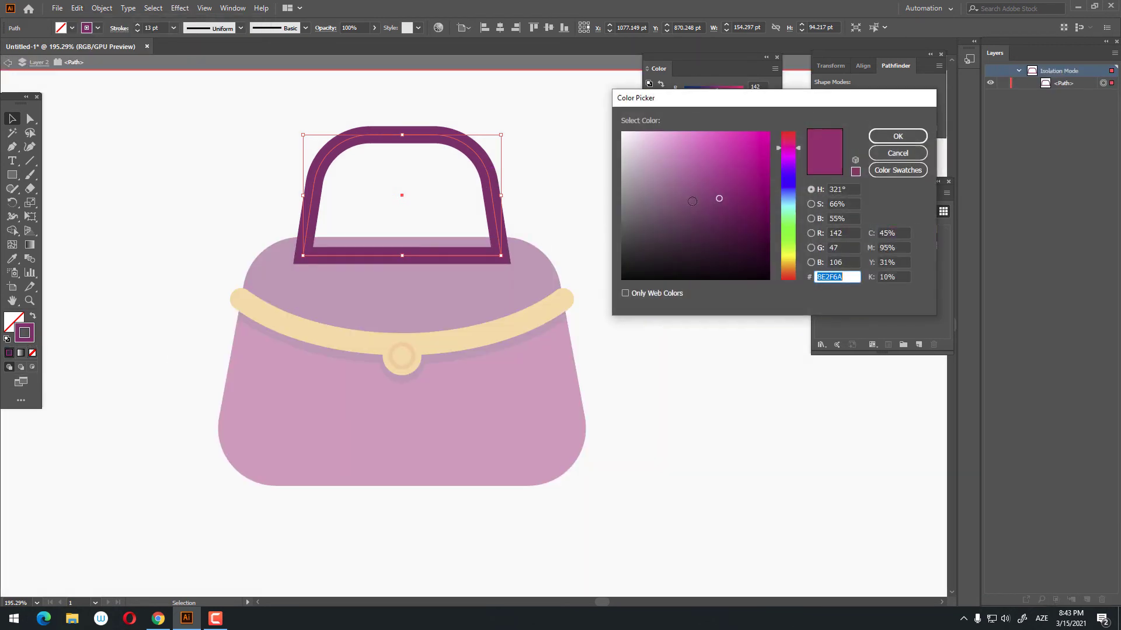
{"action": "left_click_drag", "start_coordinate": [718, 211], "coordinate": [725, 223]}
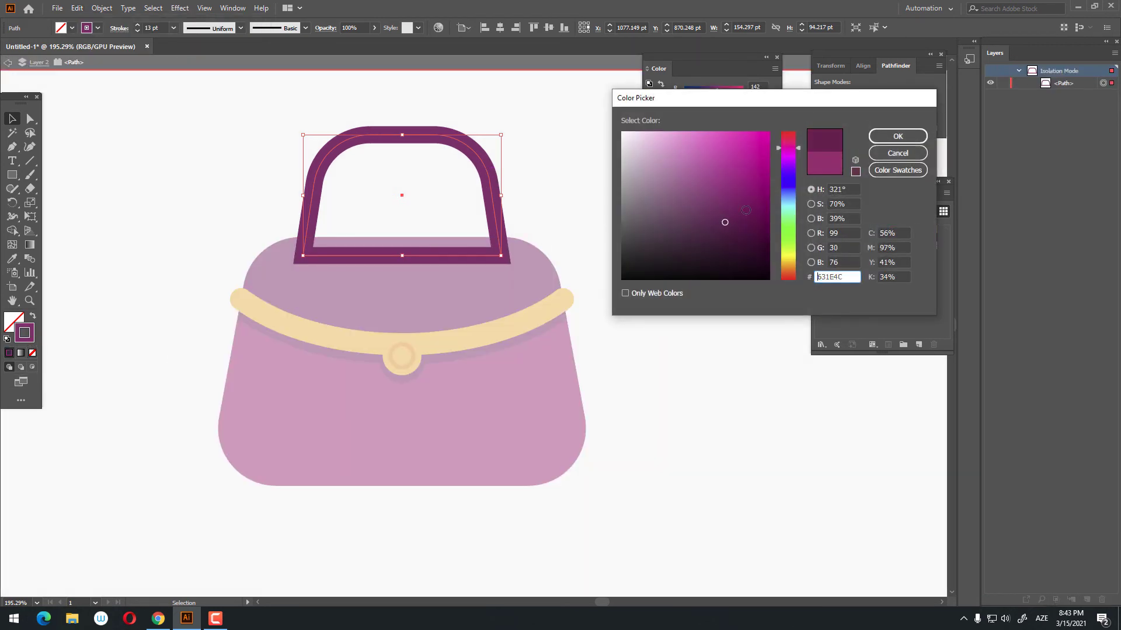
{"action": "left_click", "coordinate": [898, 136]}
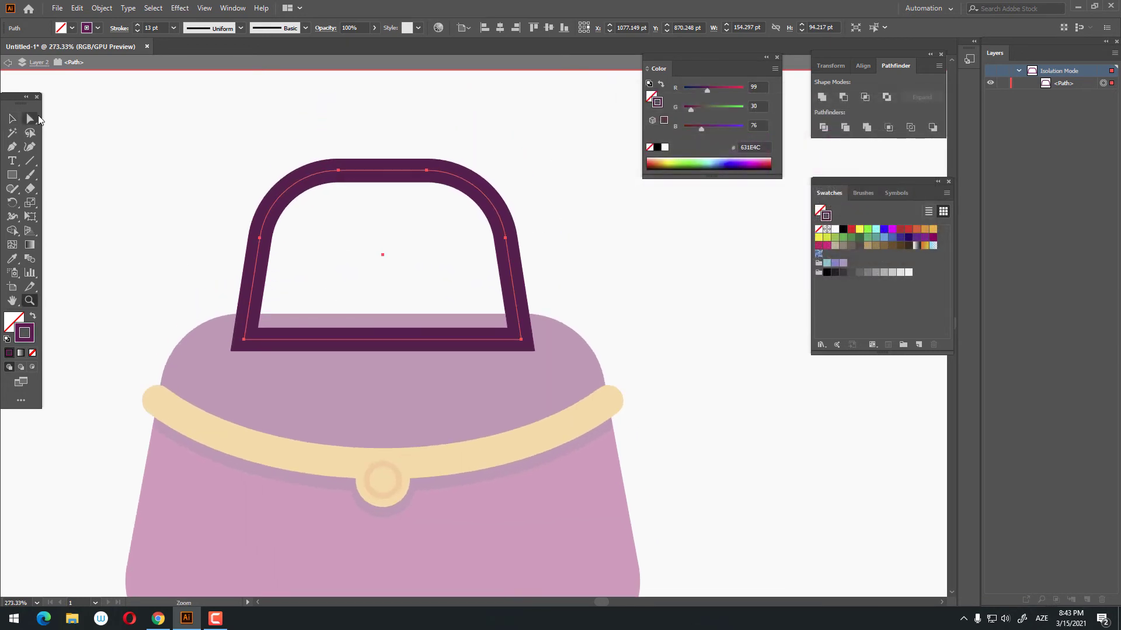
Add anchor points on both sides of the dark handle and delete its upper part.
{"action": "left_click", "coordinate": [11, 147]}
{"action": "left_click", "coordinate": [254, 282]}
{"action": "left_click", "coordinate": [512, 282]}
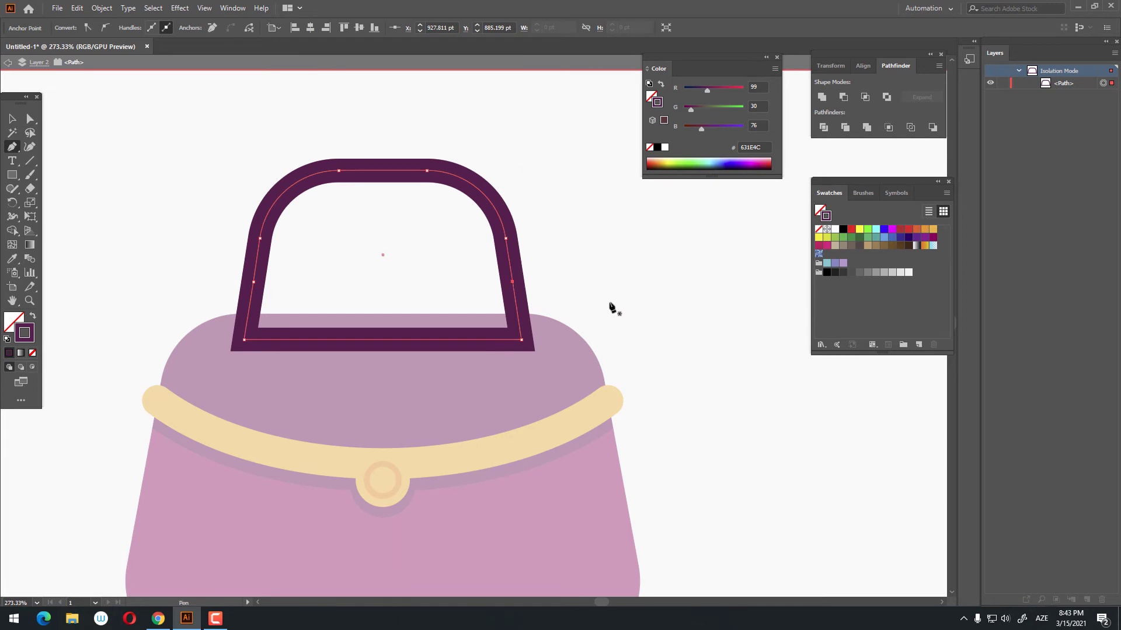
{"action": "key", "text": "a"}
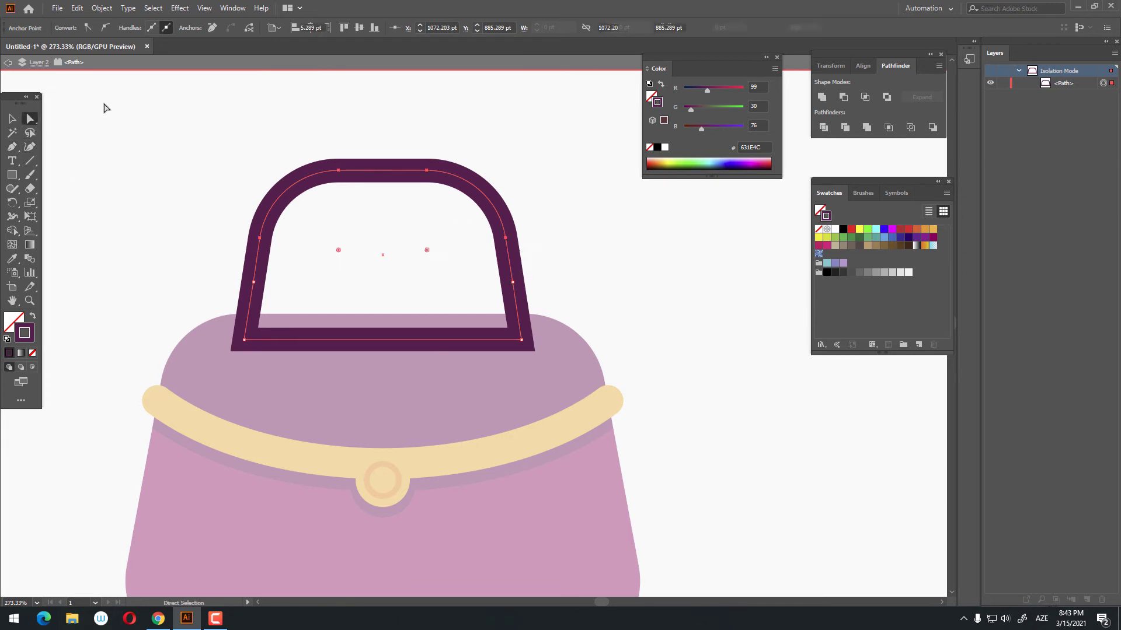
{"action": "key", "text": "Delete"}
{"action": "left_click", "coordinate": [12, 119]}
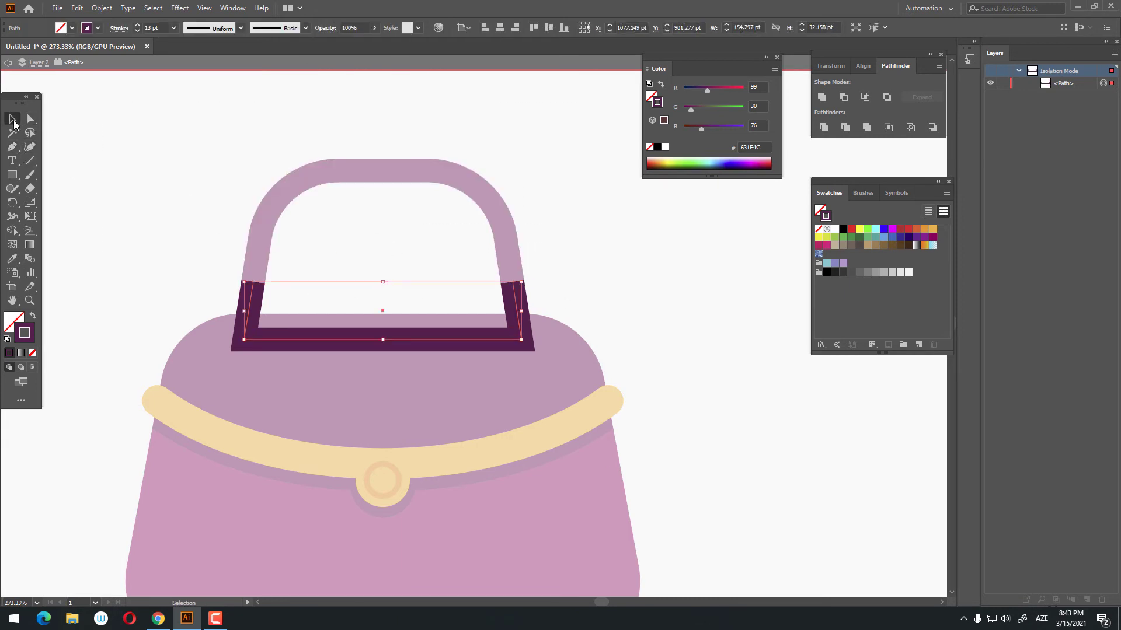
{"action": "left_click", "coordinate": [115, 29]}
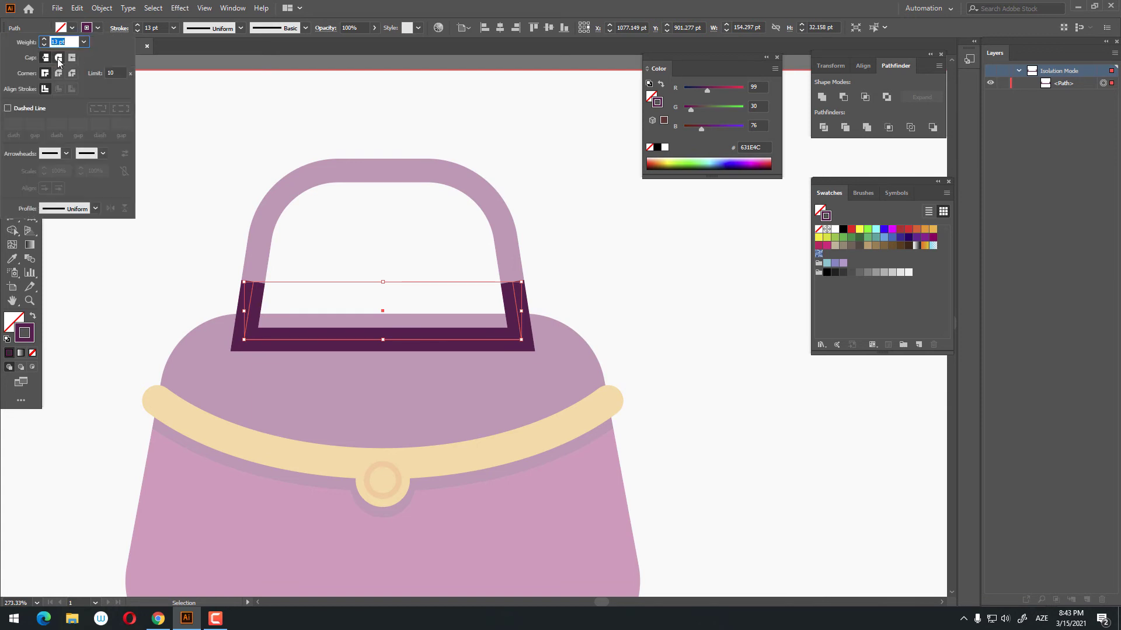
Send the remaining dark handle piece backward behind the bag body.
{"action": "double_click", "coordinate": [400, 119]}
{"action": "key", "text": "z"}
{"action": "left_click_drag", "start_coordinate": [312, 138], "coordinate": [258, 169]}
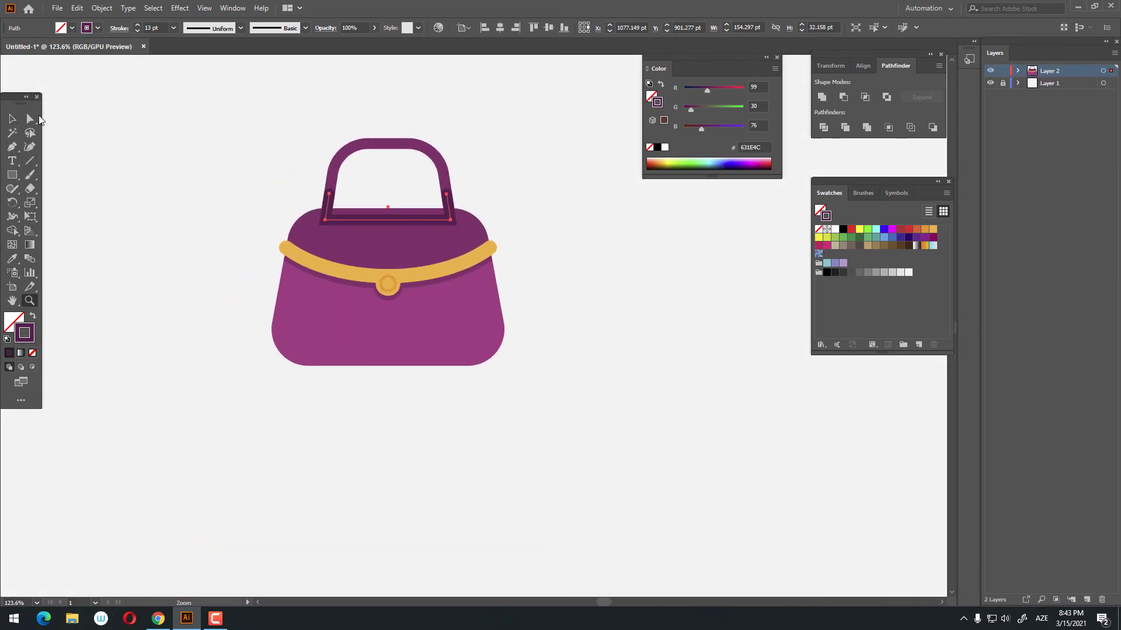
{"action": "left_click", "coordinate": [39, 119]}
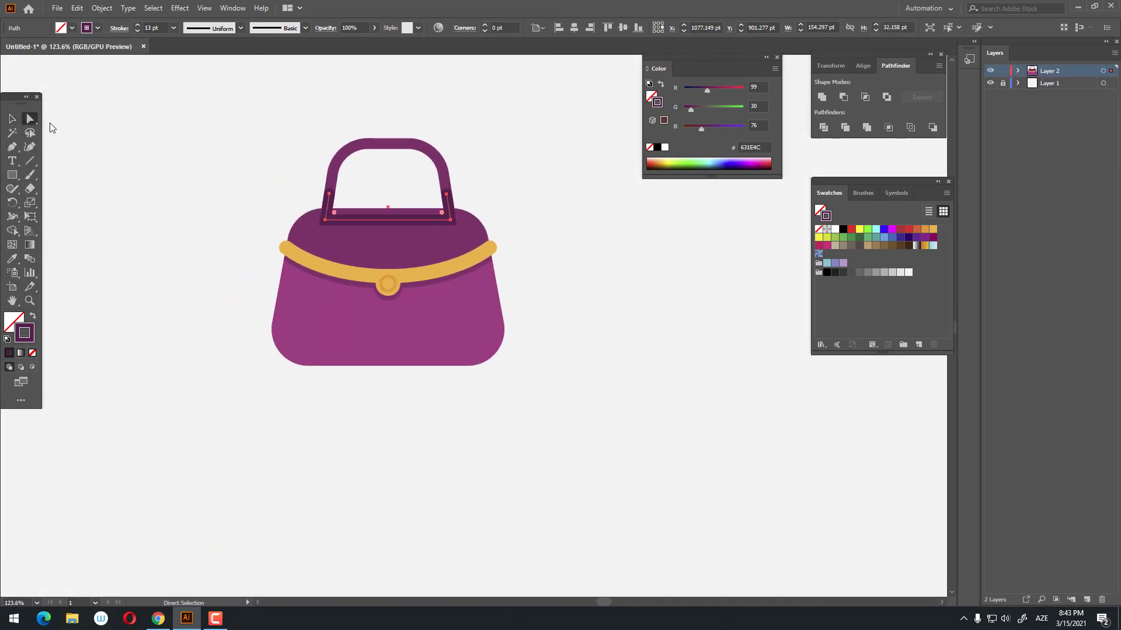
{"action": "left_click", "coordinate": [12, 118]}
{"action": "left_click", "coordinate": [388, 167]}
{"action": "right_click", "coordinate": [387, 166]}
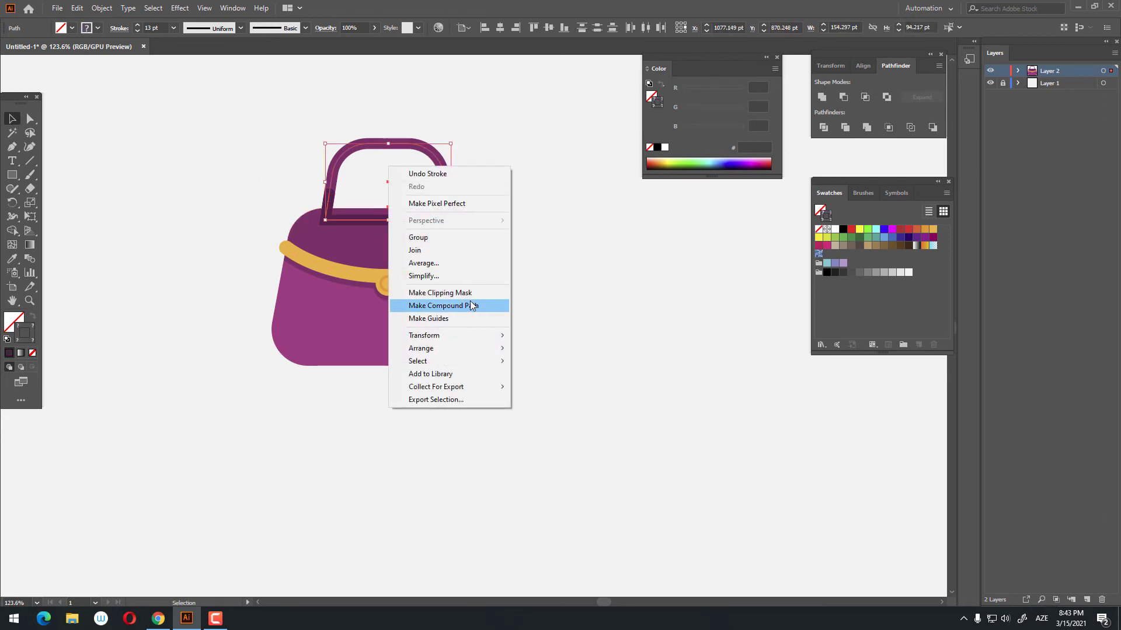
{"action": "left_click", "coordinate": [466, 353]}
{"action": "left_click", "coordinate": [583, 385]}
Expand the dark handle piece's fill and stroke into a solid shape.
{"action": "key", "text": "z"}
{"action": "left_click_drag", "start_coordinate": [378, 169], "coordinate": [431, 205]}
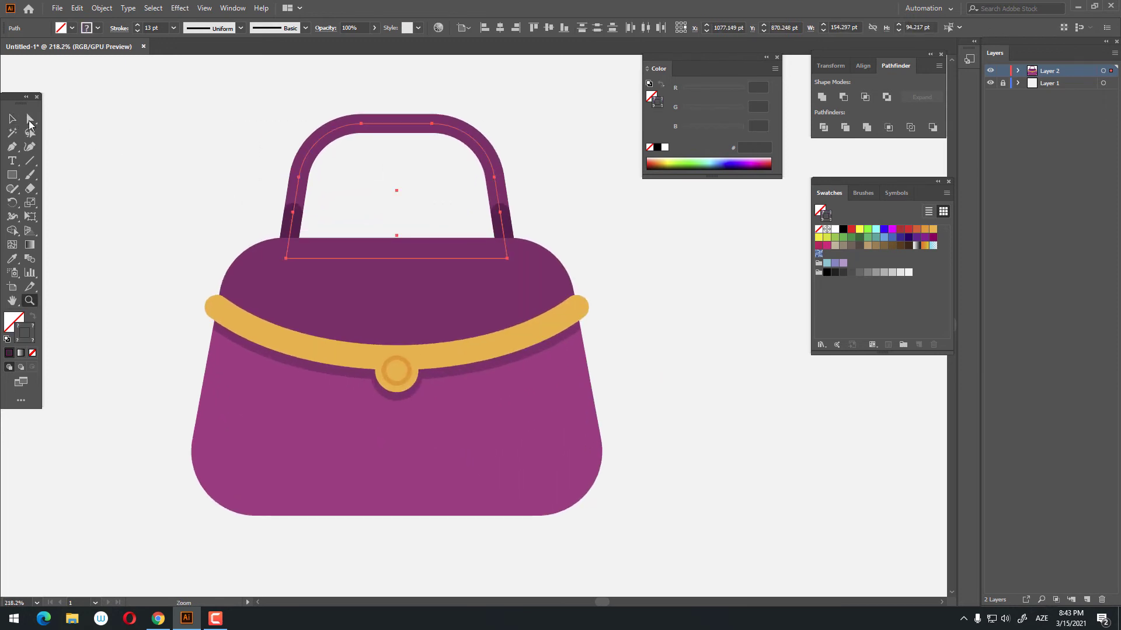
{"action": "left_click", "coordinate": [12, 119]}
{"action": "left_click", "coordinate": [101, 8]}
{"action": "left_click", "coordinate": [125, 145]}
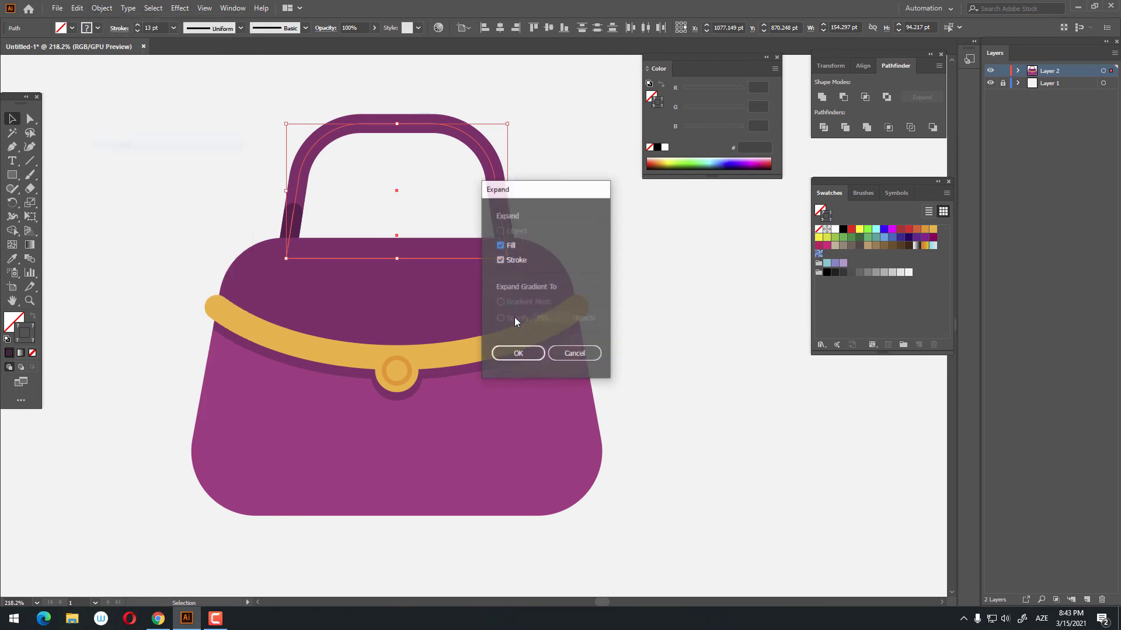
{"action": "left_click", "coordinate": [518, 353]}
{"action": "key", "text": "z"}
{"action": "mouse_move", "coordinate": [381, 298]}
{"action": "left_mouse_down"}
{"action": "mouse_move", "coordinate": [325, 306]}
{"action": "mouse_move", "coordinate": [363, 306]}
{"action": "left_mouse_up"}
Marquee-select all the bag's parts and group them.
{"action": "key", "text": "v"}
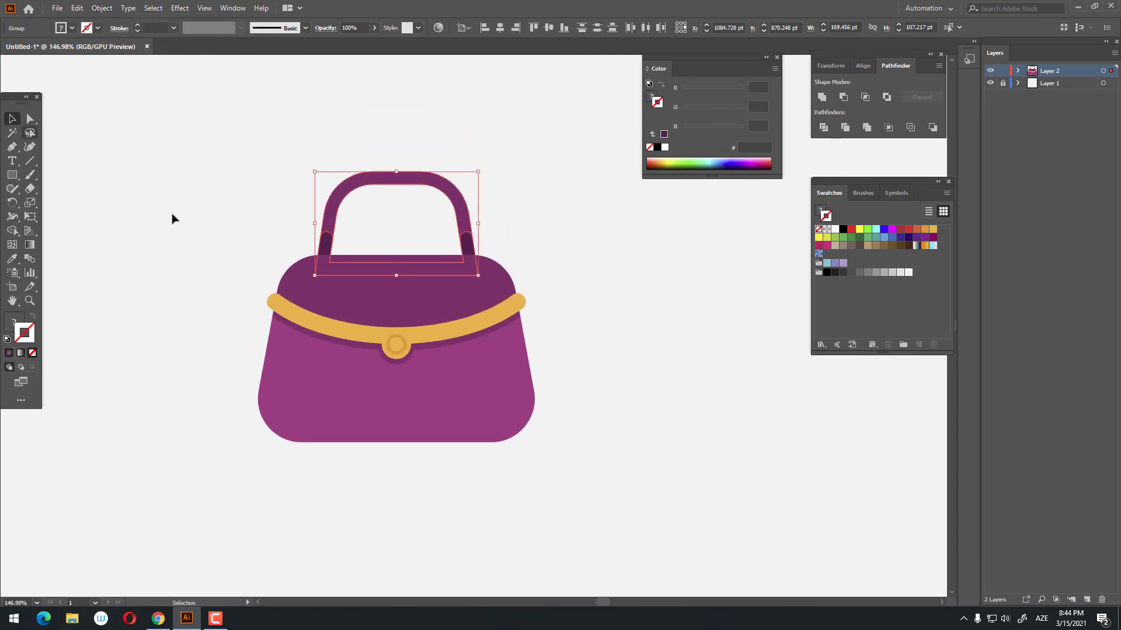
{"action": "left_click_drag", "start_coordinate": [628, 304], "coordinate": [318, 475]}
{"action": "right_click", "coordinate": [475, 345]}
{"action": "left_click", "coordinate": [506, 431]}
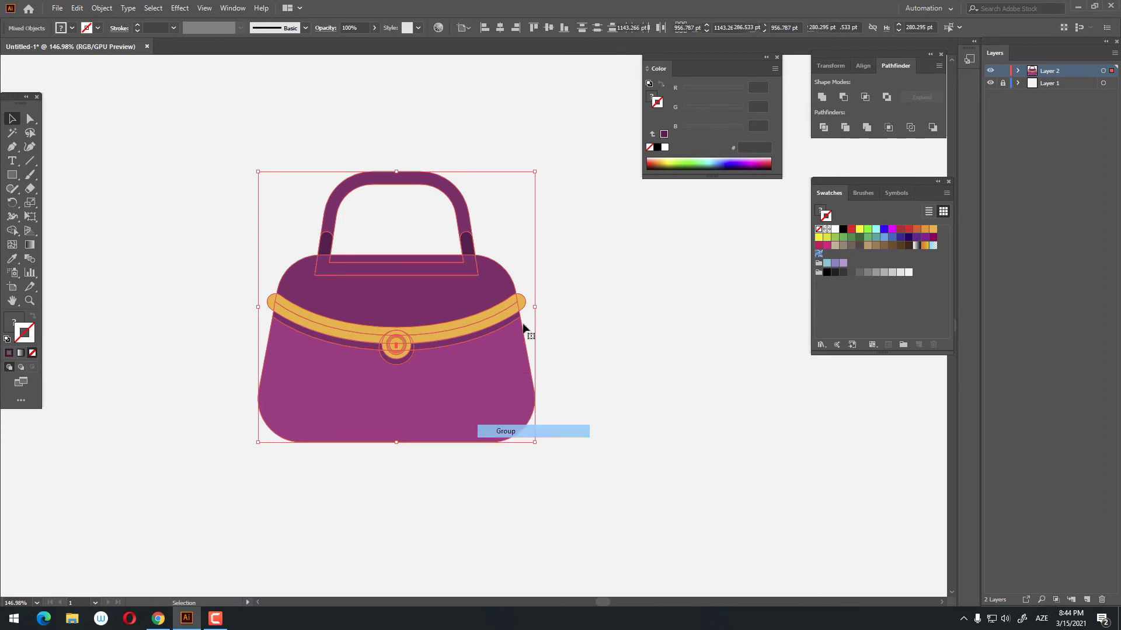
{"action": "left_click", "coordinate": [593, 378]}
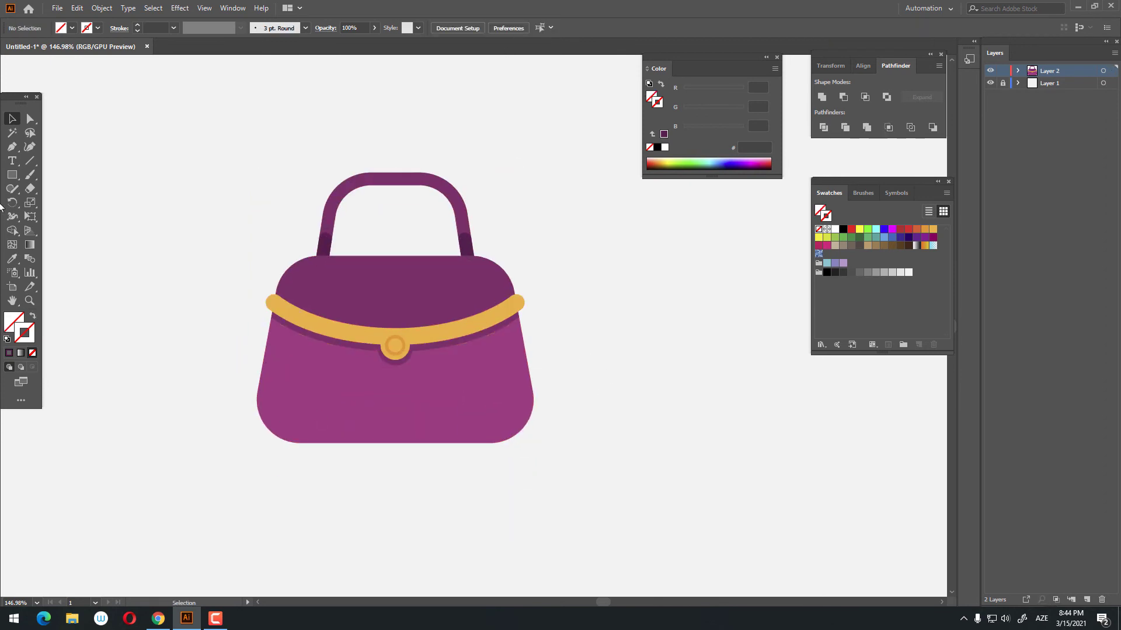
Draw a wide ellipse under the bag.
{"action": "left_click_drag", "start_coordinate": [12, 175], "coordinate": [57, 215]}
{"action": "left_click_drag", "start_coordinate": [12, 174], "coordinate": [51, 203]}
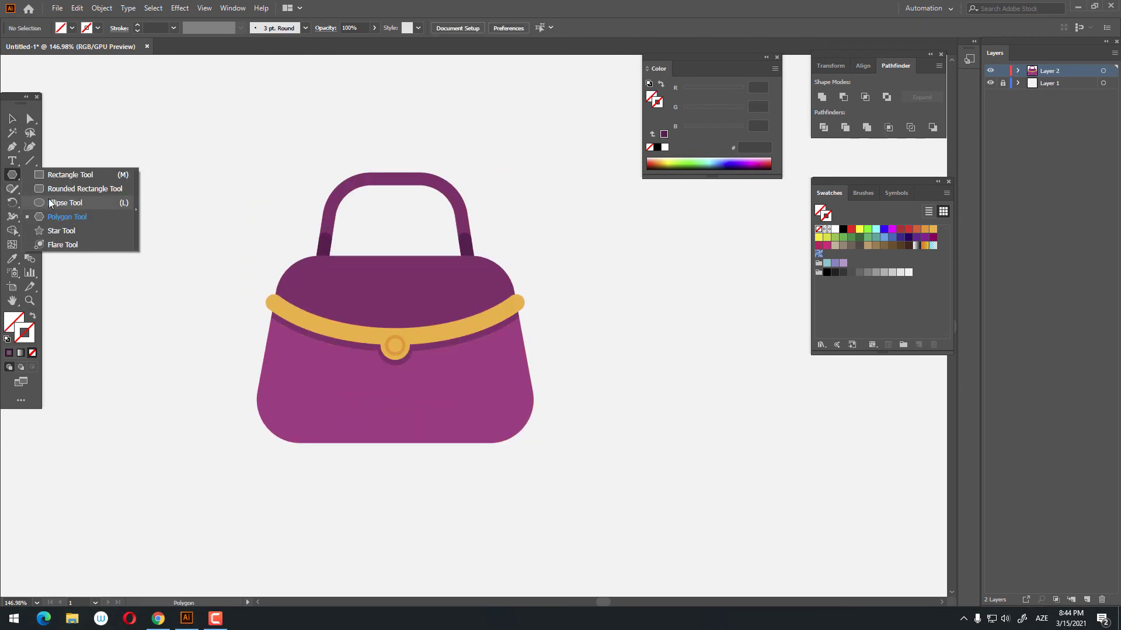
{"action": "left_click", "coordinate": [51, 203]}
{"action": "mouse_move", "coordinate": [230, 411]}
{"action": "left_mouse_down"}
{"action": "mouse_move", "coordinate": [579, 454]}
{"action": "mouse_move", "coordinate": [580, 464]}
{"action": "left_mouse_up"}
Fill the ellipse with black at 42% opacity.
{"action": "key", "text": "v"}
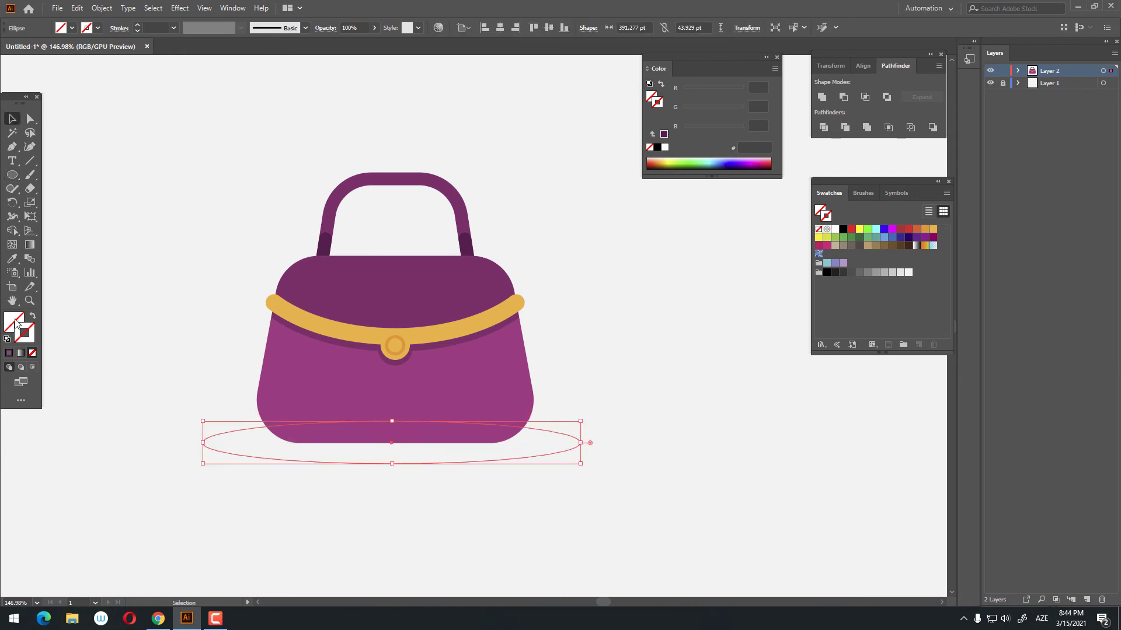
{"action": "double_click", "coordinate": [16, 323]}
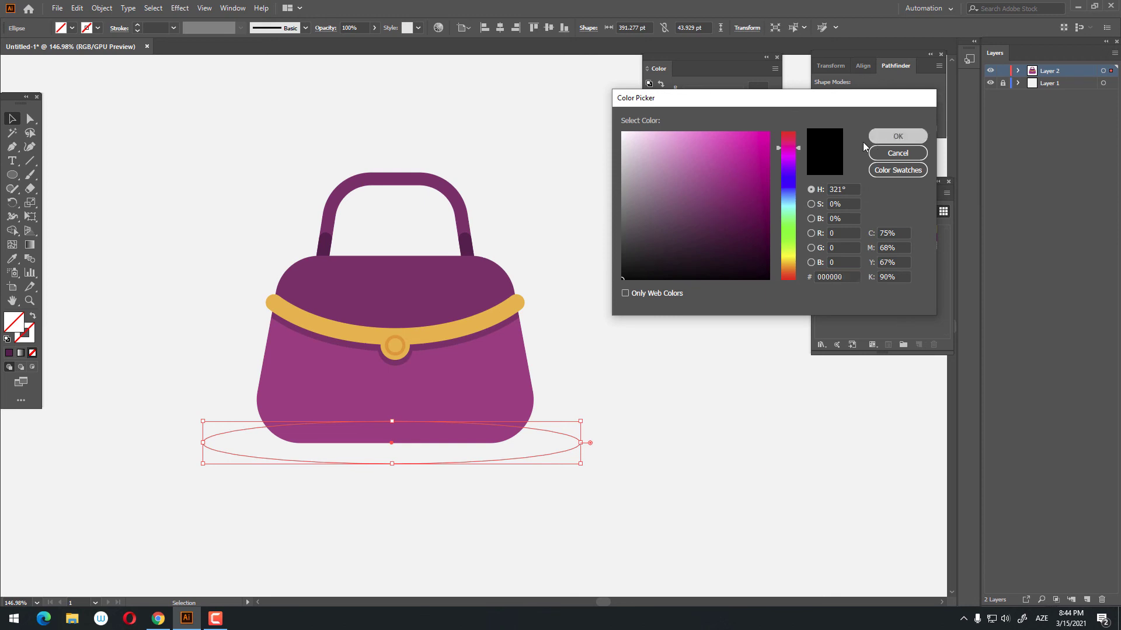
{"action": "left_click", "coordinate": [897, 136]}
{"action": "left_click", "coordinate": [374, 27]}
{"action": "left_click", "coordinate": [346, 42]}
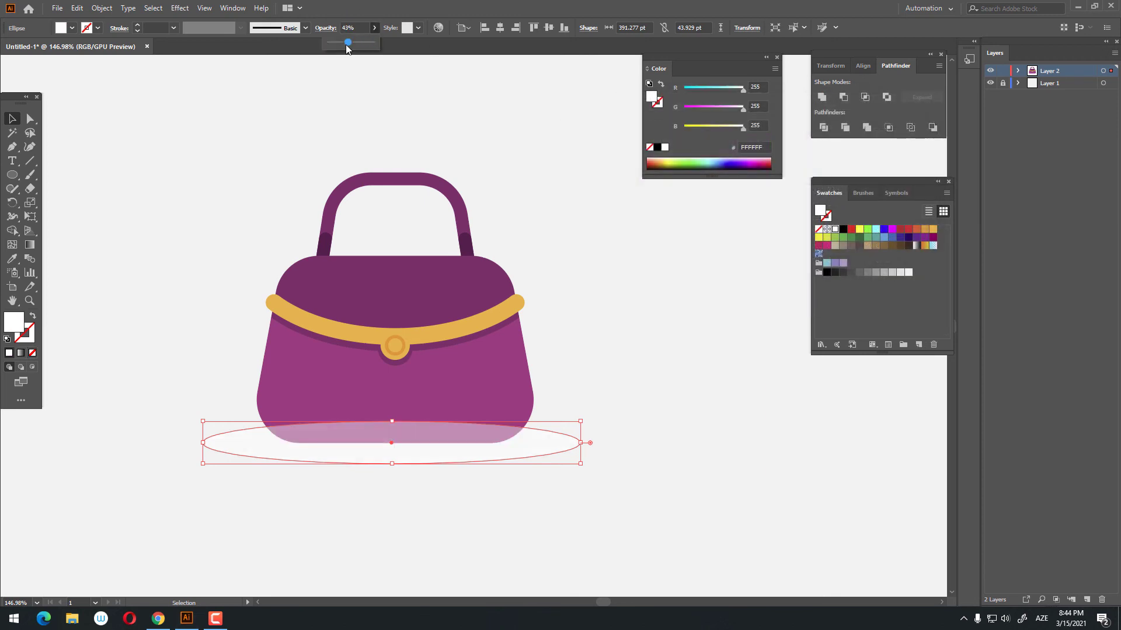
{"action": "double_click", "coordinate": [14, 325]}
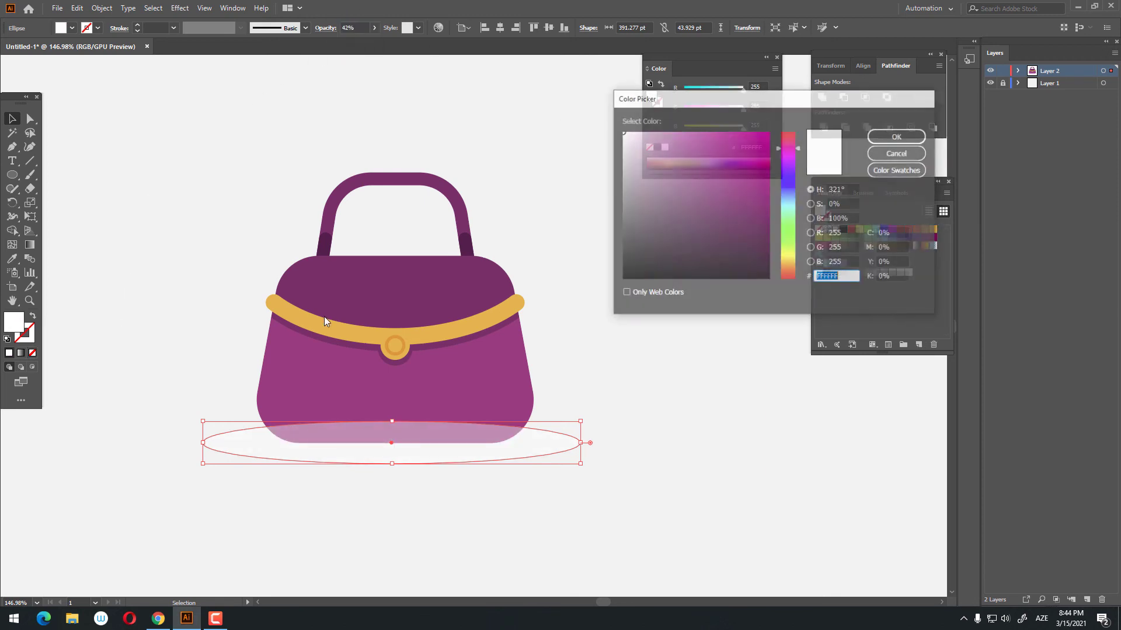
{"action": "left_click", "coordinate": [897, 136]}
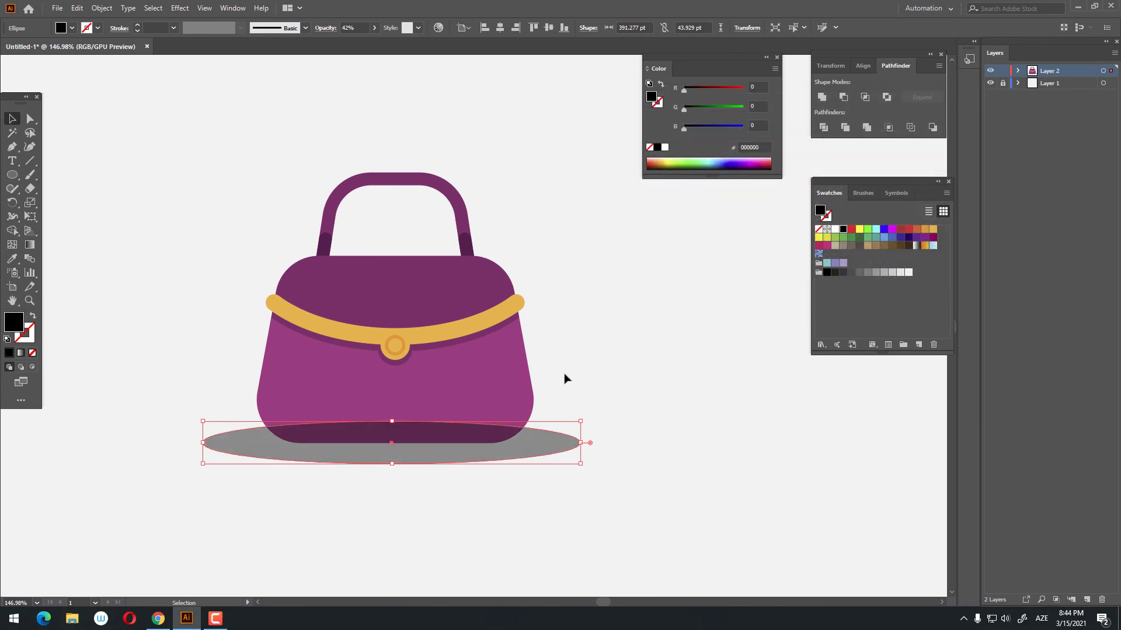
Send the ellipse to the back, behind the bag.
{"action": "right_click", "coordinate": [559, 464]}
{"action": "mouse_move", "coordinate": [618, 415]}
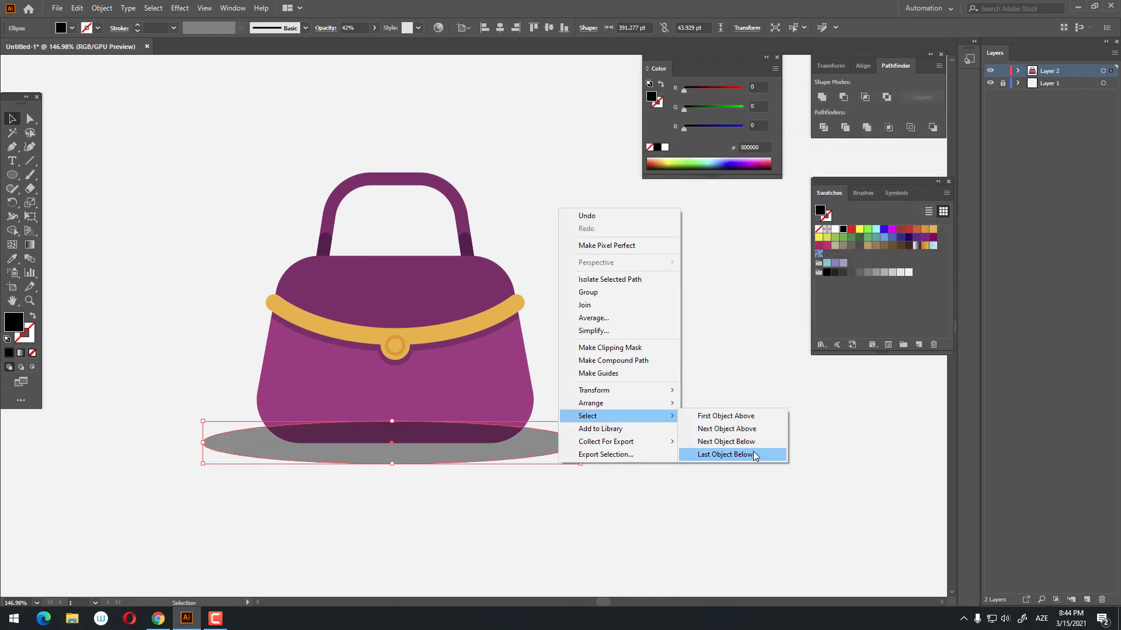
{"action": "left_click", "coordinate": [753, 452]}
{"action": "right_click", "coordinate": [561, 447]}
{"action": "mouse_move", "coordinate": [576, 380]}
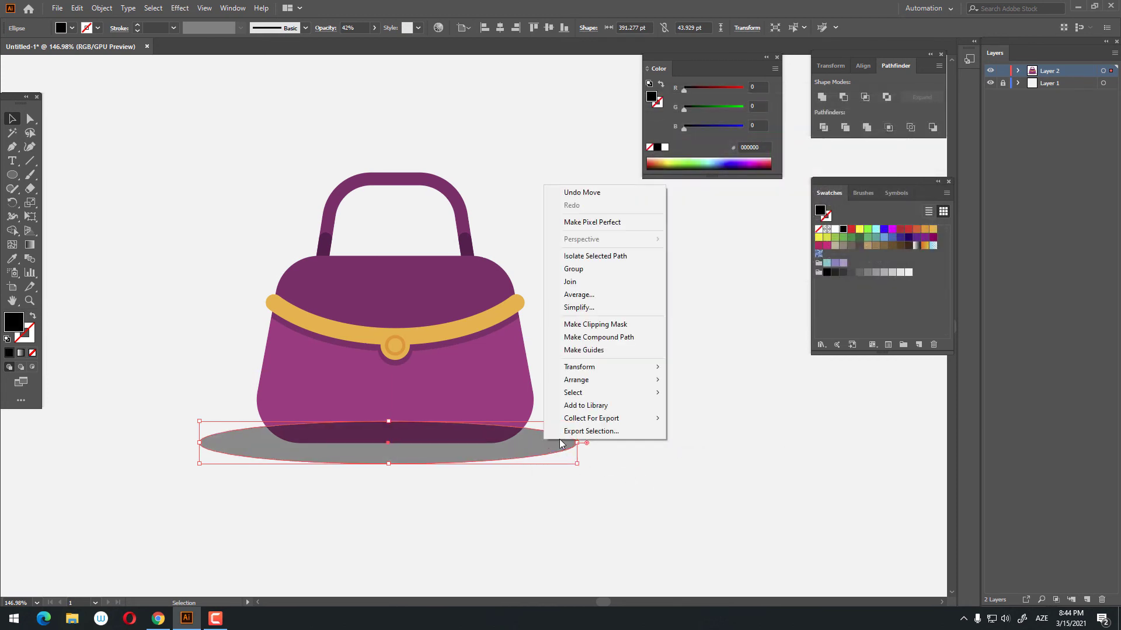
{"action": "left_click", "coordinate": [714, 418]}
Resize the shadow ellipse narrower and flatter to sit just under the bag.
{"action": "left_click", "coordinate": [508, 473]}
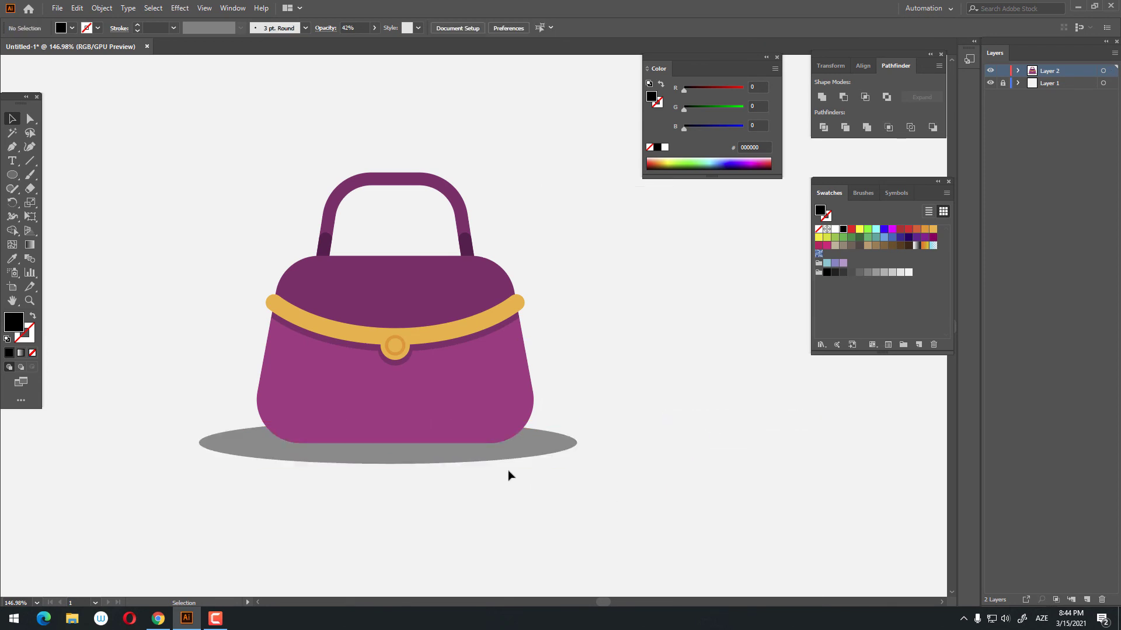
{"action": "left_click", "coordinate": [507, 452]}
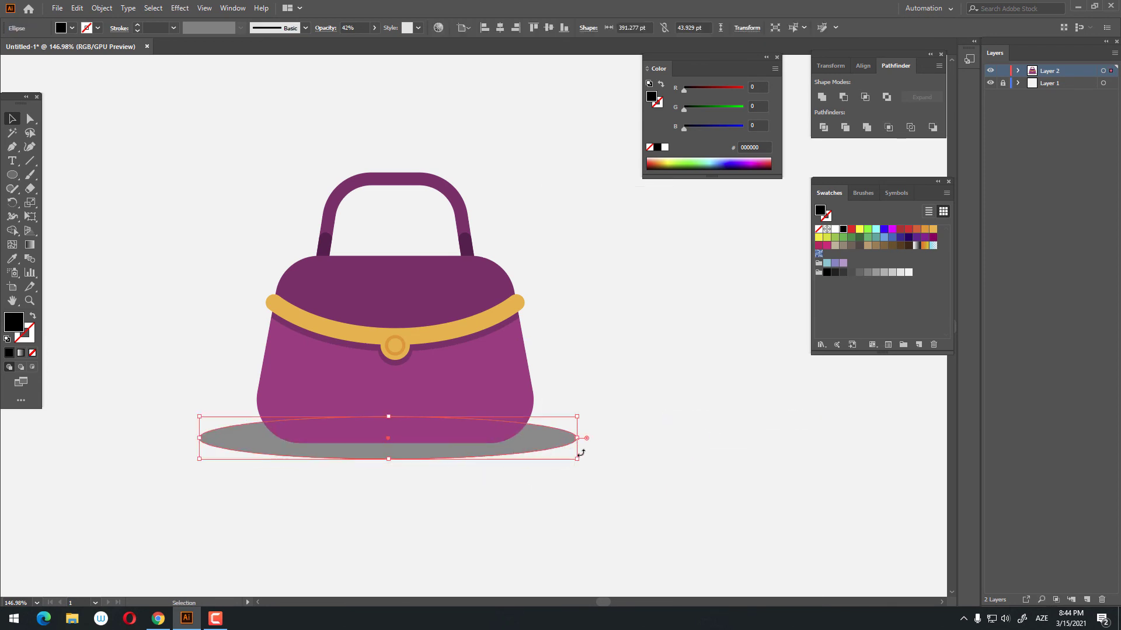
{"action": "left_click_drag", "start_coordinate": [580, 460], "coordinate": [525, 455]}
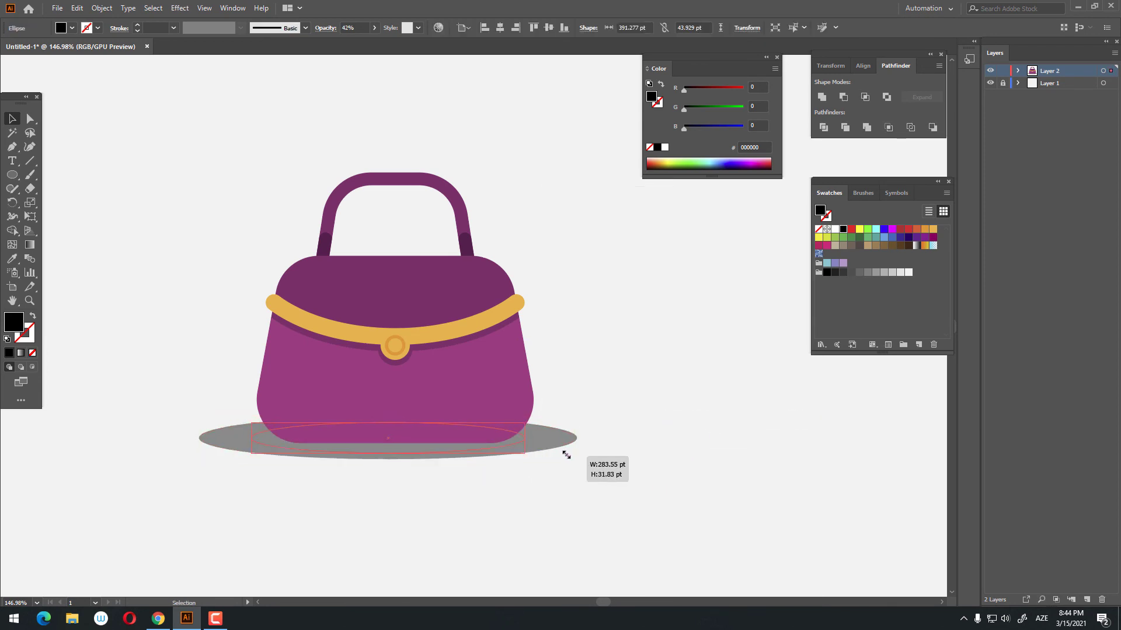
{"action": "left_click", "coordinate": [527, 460]}
{"action": "left_click", "coordinate": [521, 450]}
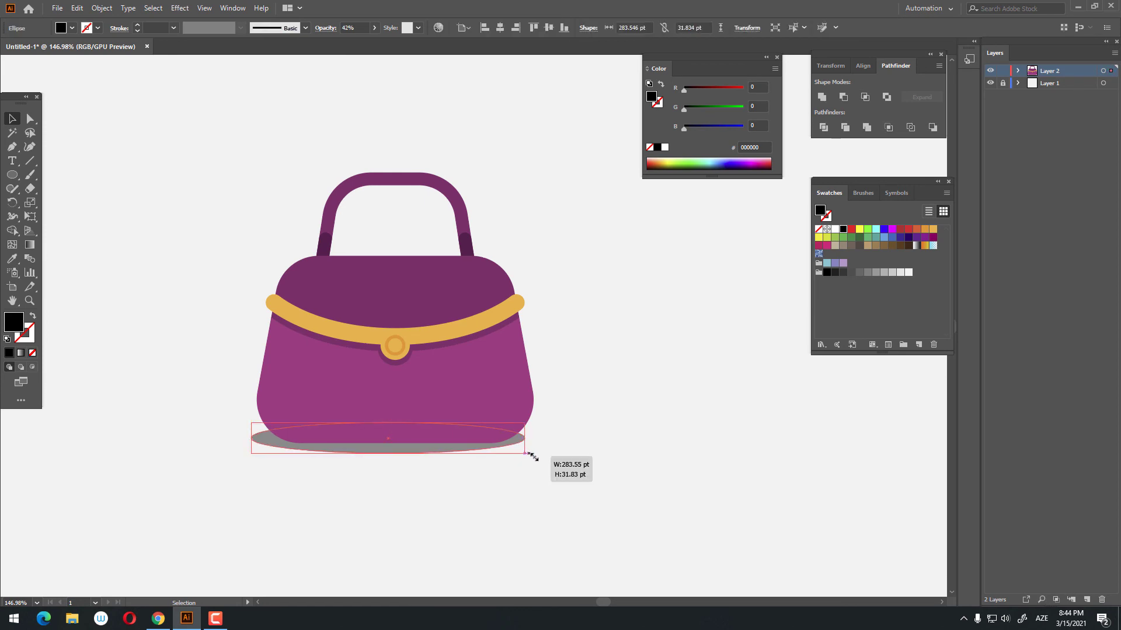
{"action": "left_click_drag", "start_coordinate": [526, 452], "coordinate": [546, 461]}
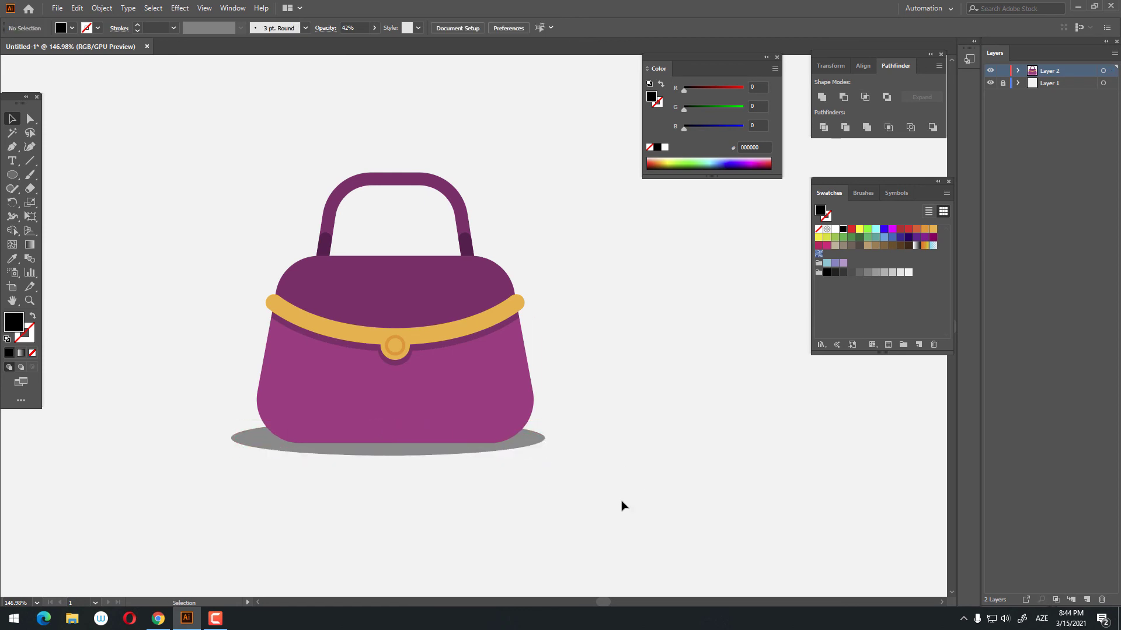
Group the bag with its shadow and centre the group horizontally.
{"action": "key", "text": "ctrl+a"}
{"action": "right_click", "coordinate": [445, 362]}
{"action": "left_click", "coordinate": [479, 452]}
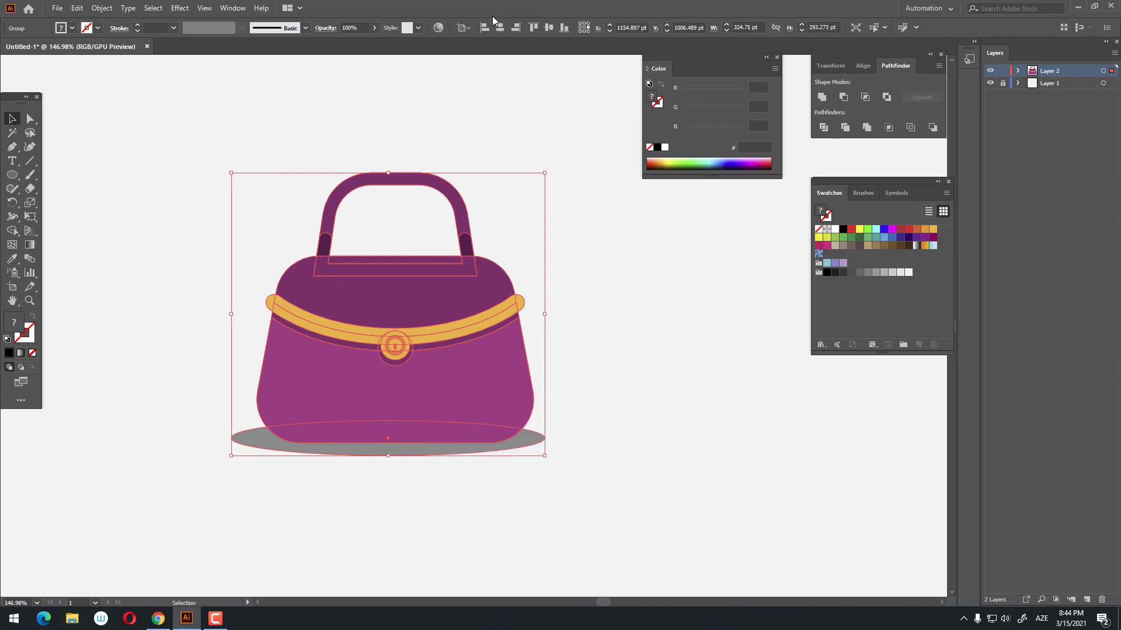
{"action": "left_click", "coordinate": [544, 29]}
{"action": "left_click", "coordinate": [657, 242]}
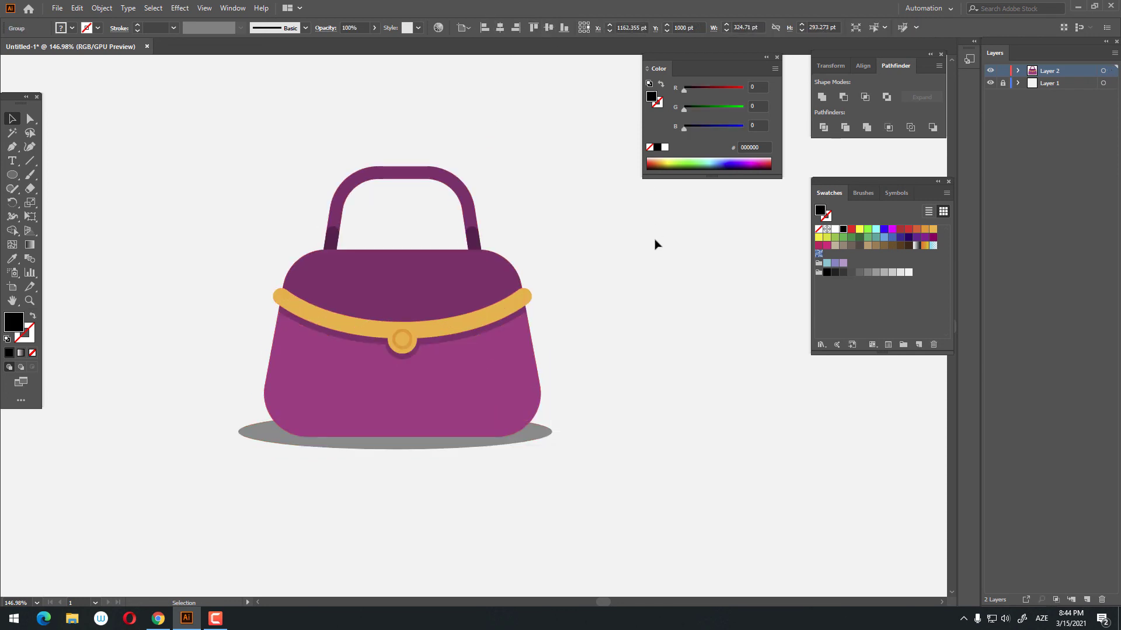